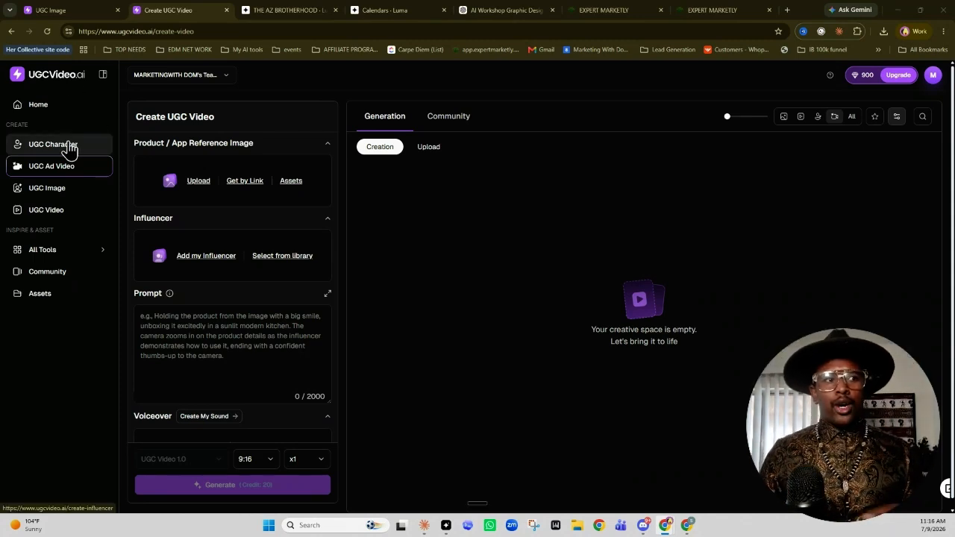
# Look over the UGC Ad Video, UGC Image and UGC Video creation pages, dismissing the character pickers
pyautogui.click(47, 170)
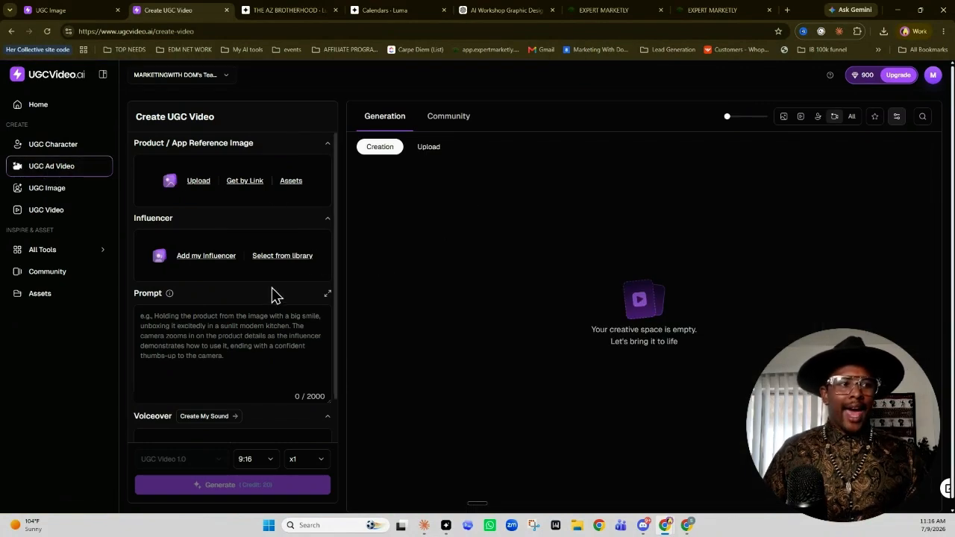
pyautogui.click(79, 188)
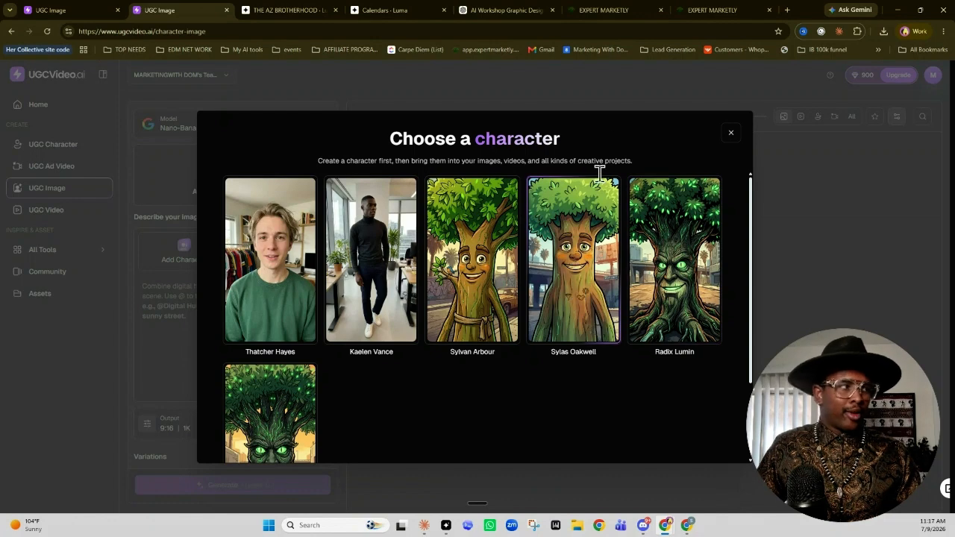
pyautogui.click(731, 134)
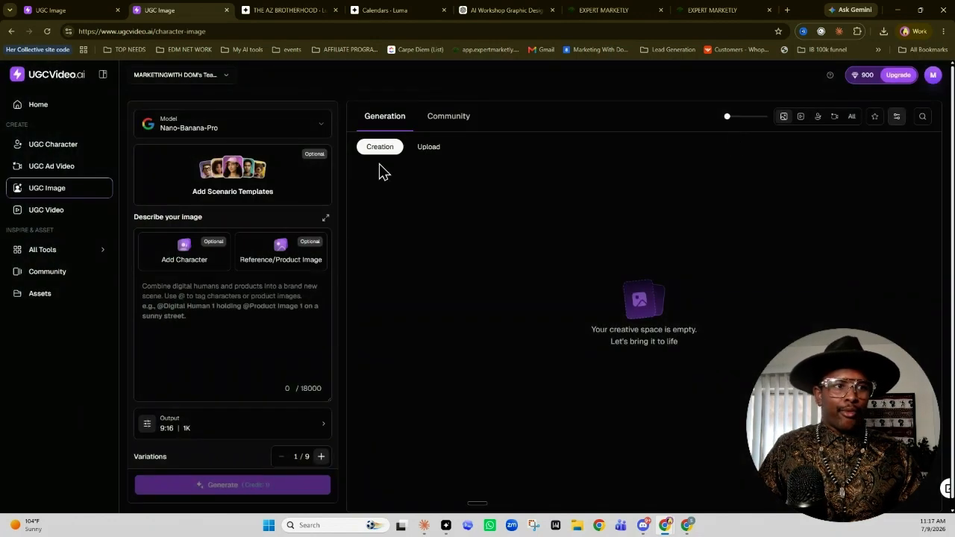
pyautogui.click(89, 214)
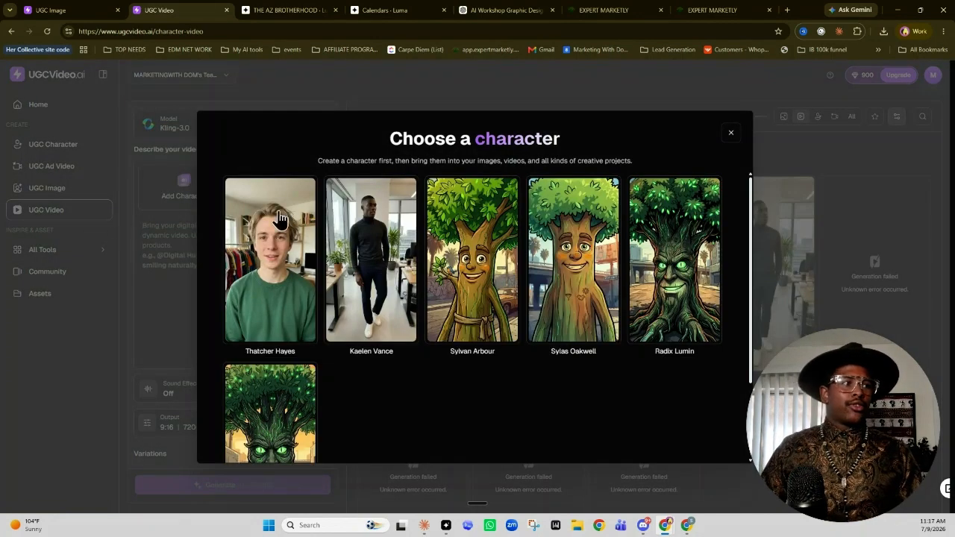
pyautogui.click(730, 135)
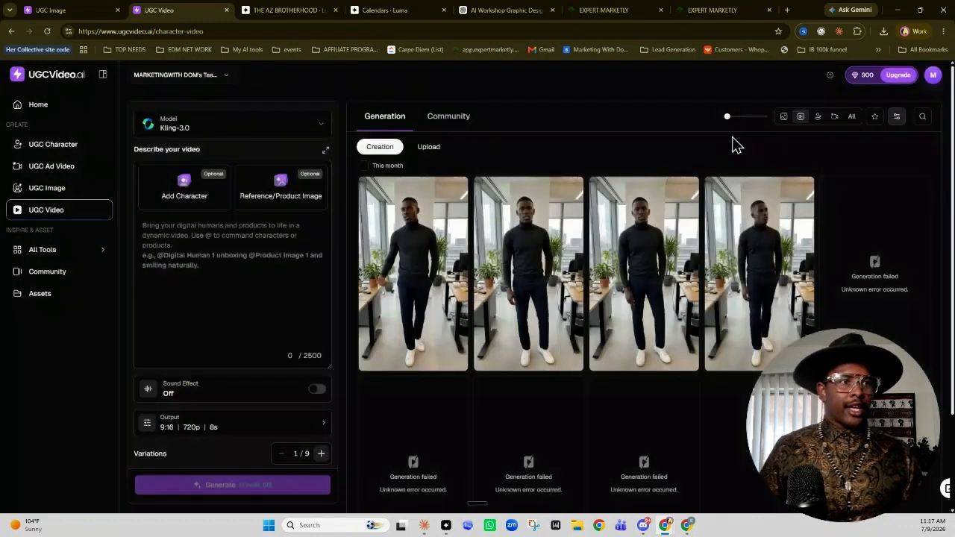
# In the UGC Ad Video creator, try to upload "Perfume product picture three" as the product reference image
pyautogui.click(80, 177)
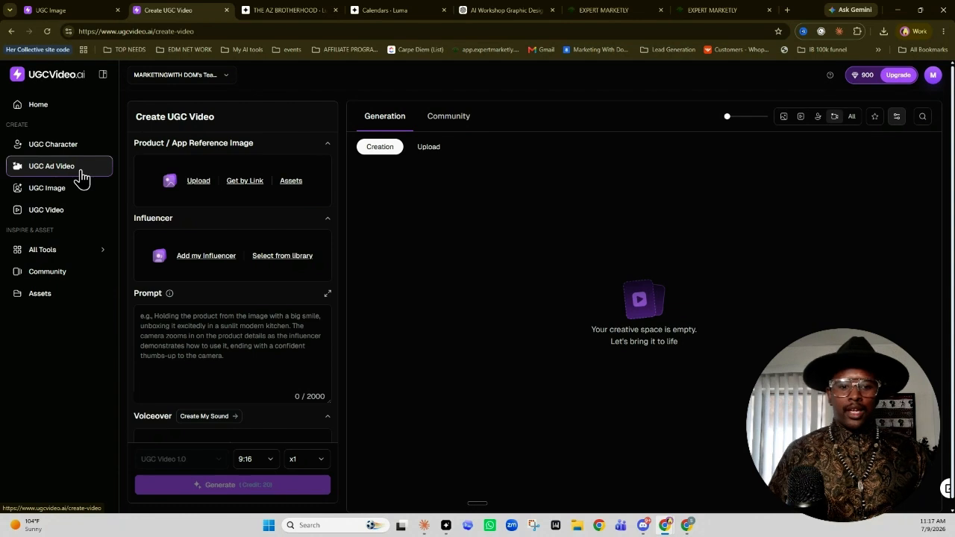
pyautogui.click(199, 183)
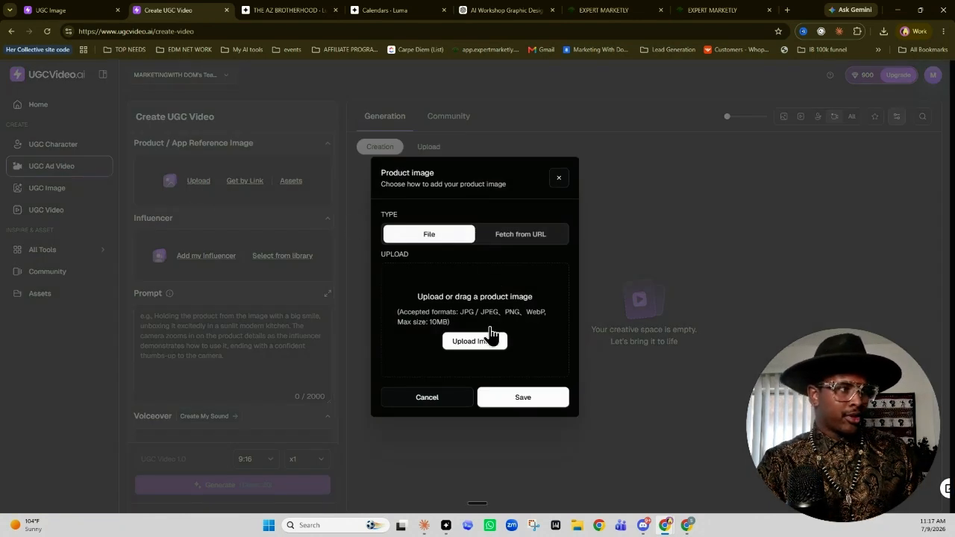
pyautogui.click(491, 337)
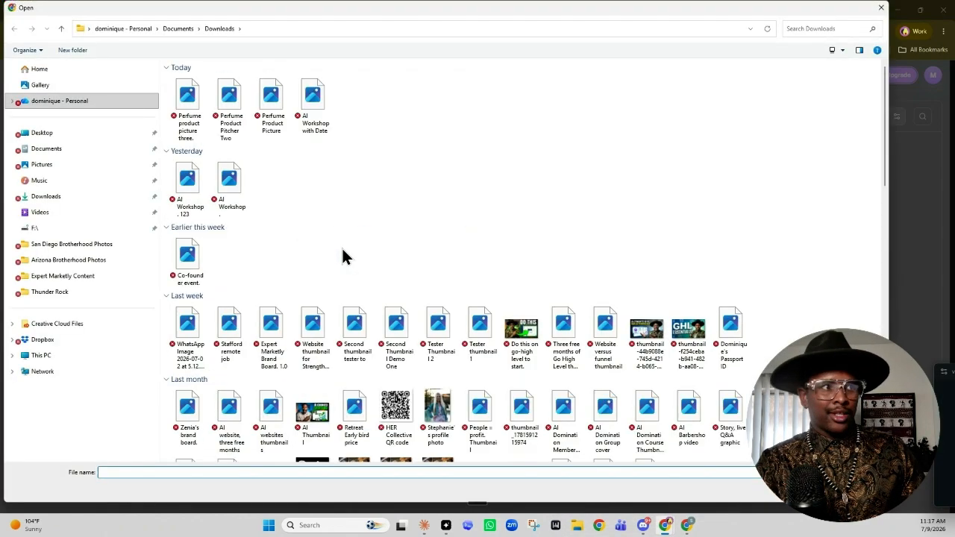
pyautogui.doubleClick(187, 98)
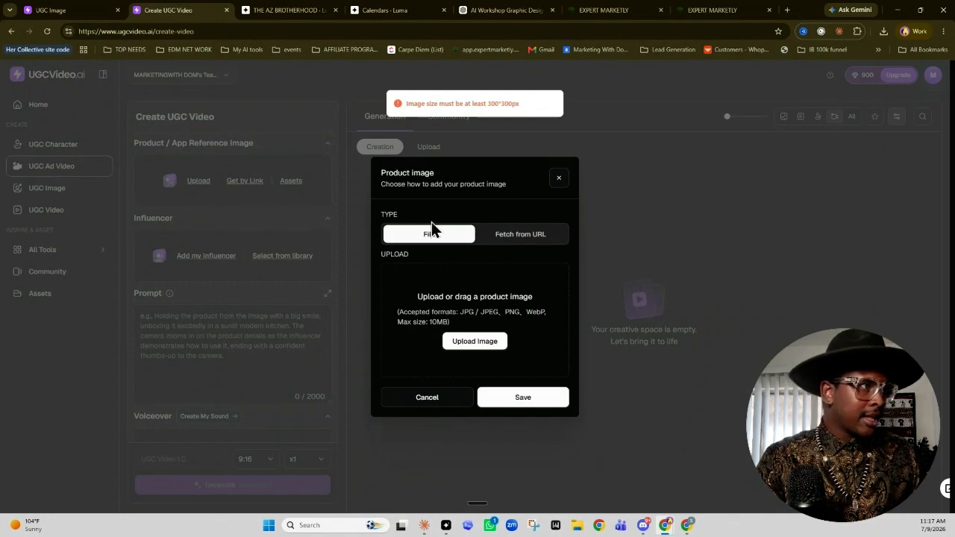
# Upload the "Perfume Product Pitcher Two" file as the product image and save it
pyautogui.click(485, 342)
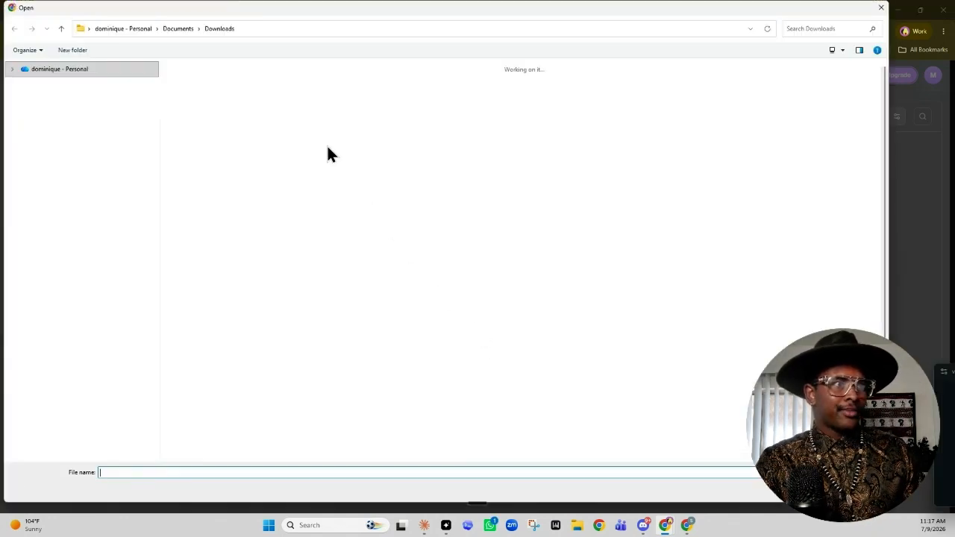
pyautogui.doubleClick(231, 108)
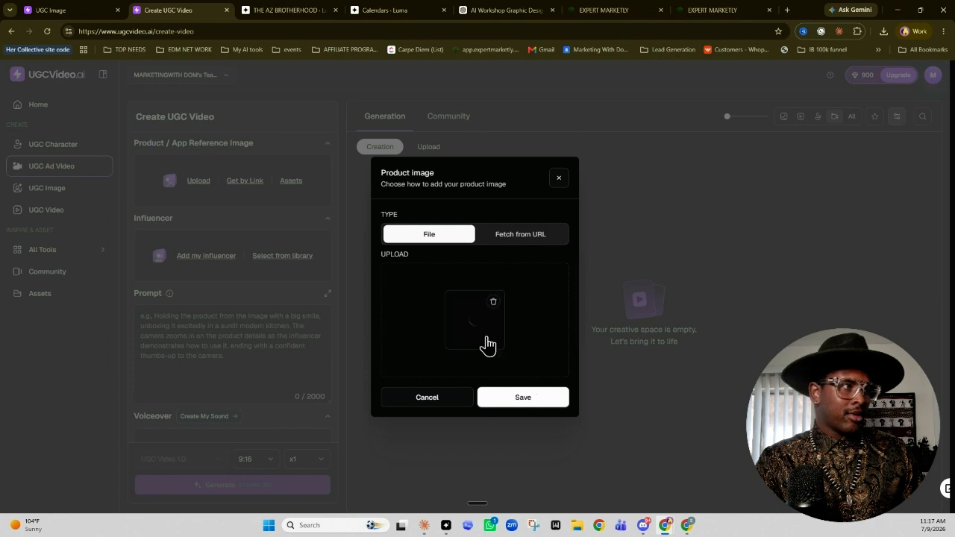
pyautogui.click(524, 403)
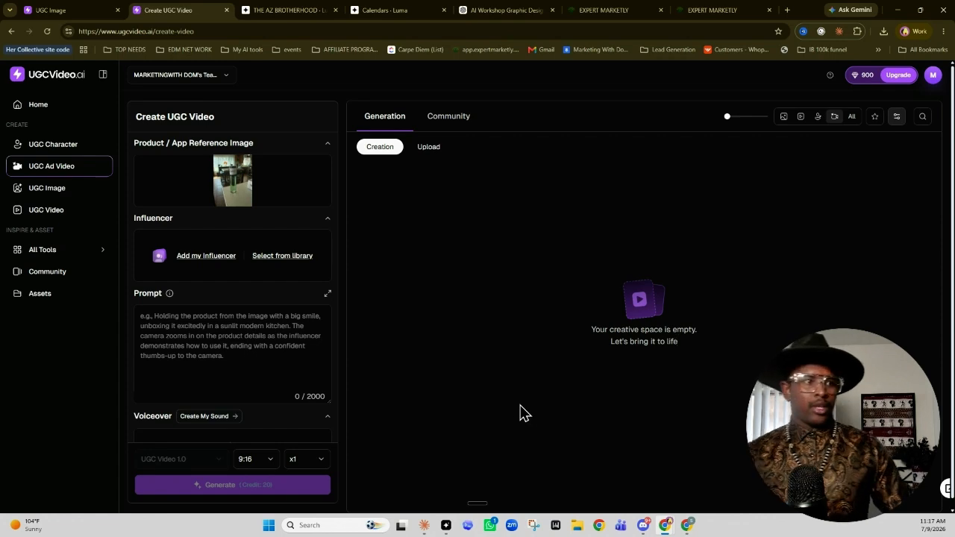
# Add the man in the black turtleneck from my characters as the ad's influencer
pyautogui.click(215, 262)
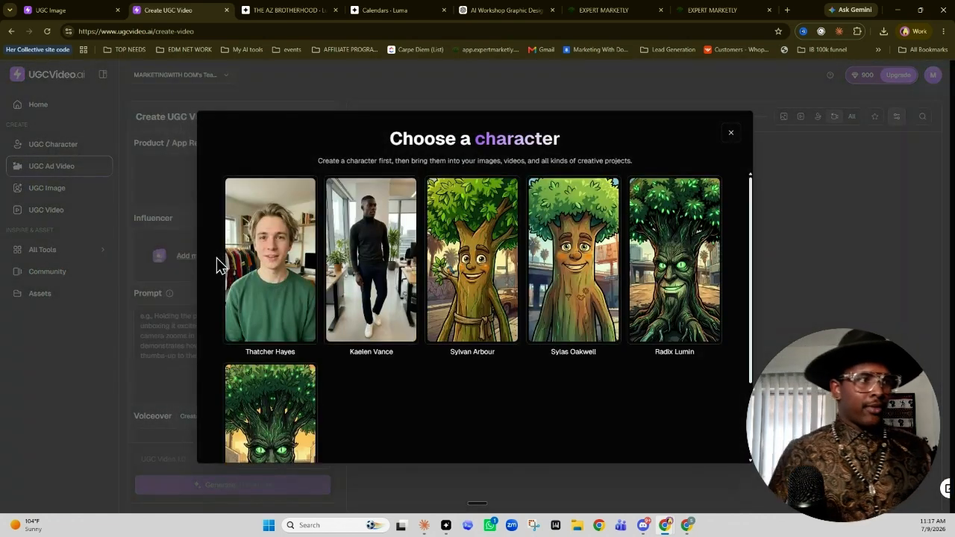
pyautogui.scroll(-3, 436, 331)
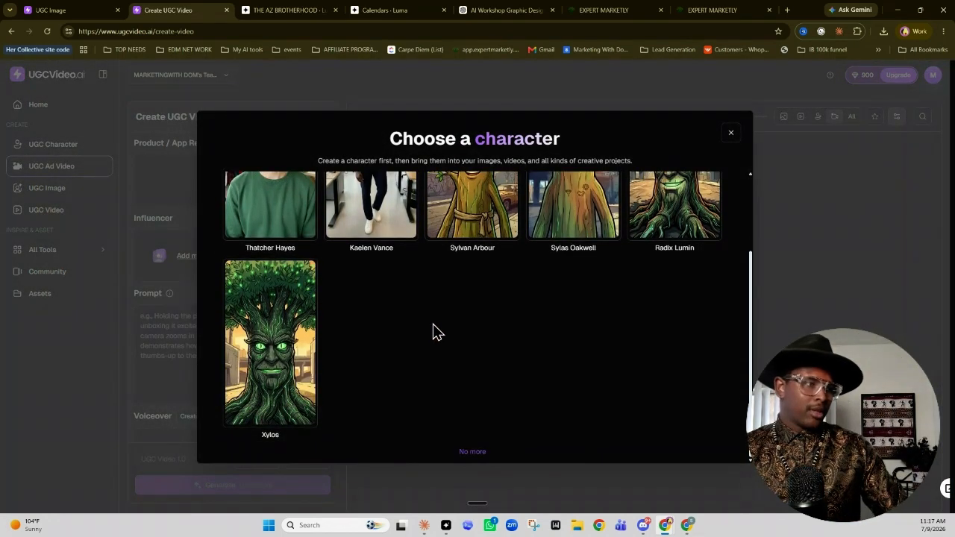
pyautogui.scroll(2, 437, 332)
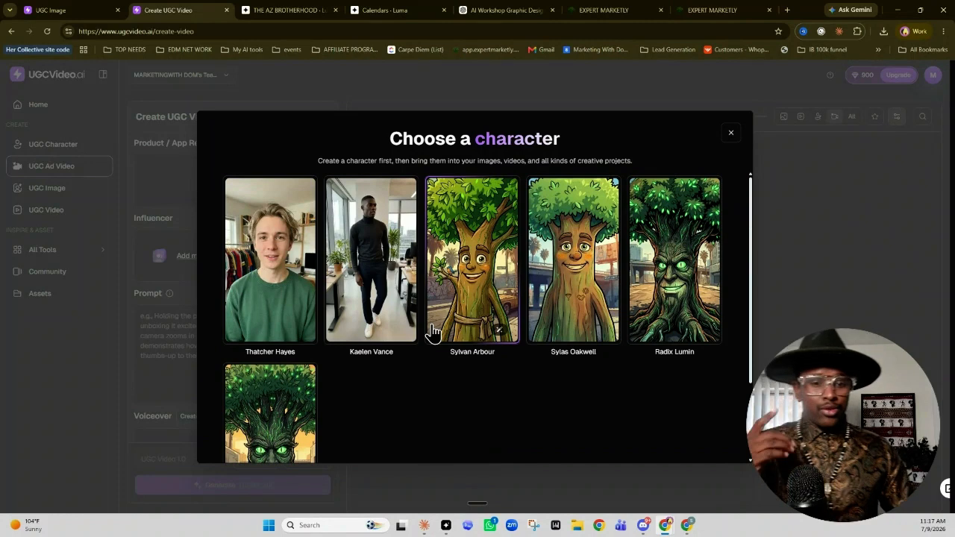
pyautogui.click(377, 261)
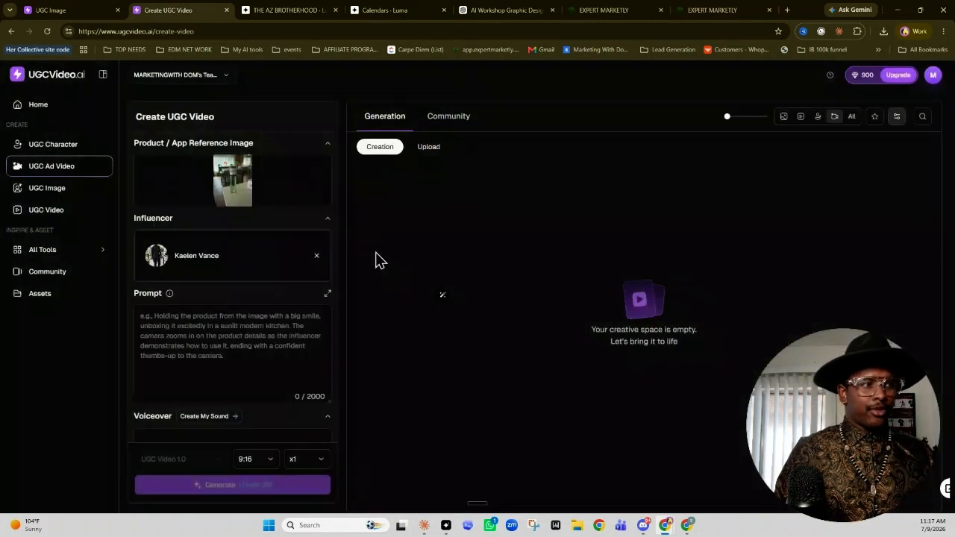
# Fill the ad prompt with the script about a long-lasting, oil-based scent that is good for the skin
pyautogui.click(299, 340)
pyautogui.scroll(-2, 298, 341)
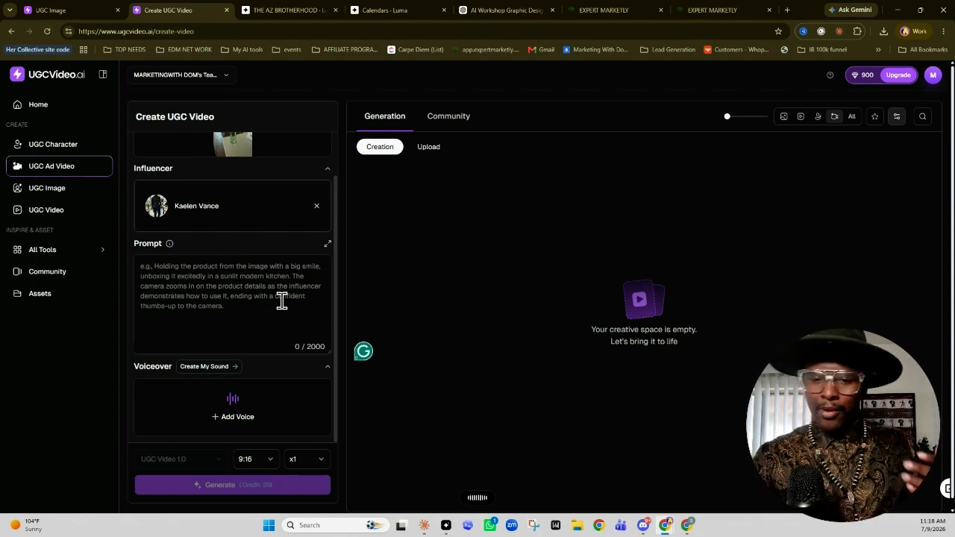
pyautogui.hotkey('ctrl', 'v')
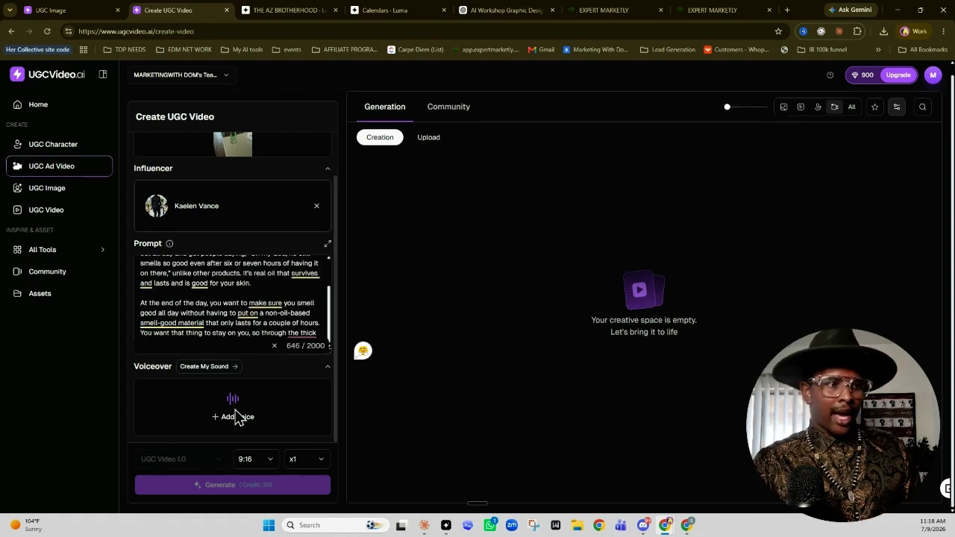
# Filter the voiceover voices to English, Male, Young and Excited, and preview the first matching voice
pyautogui.click(228, 418)
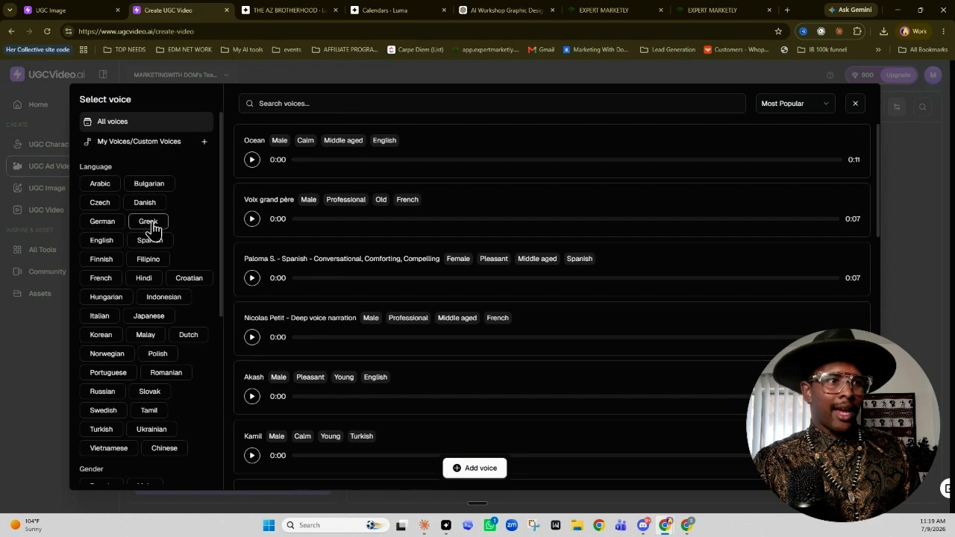
pyautogui.click(114, 248)
pyautogui.scroll(-5, 188, 271)
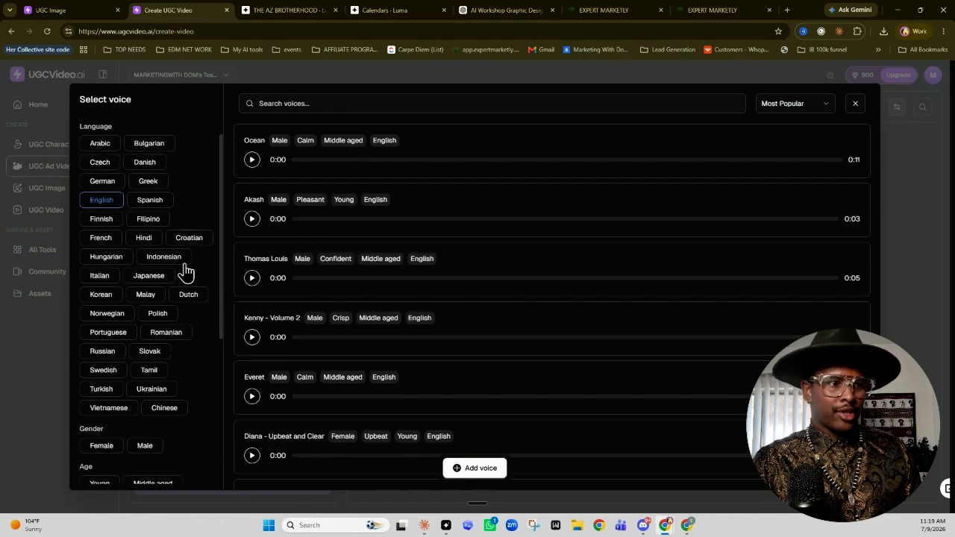
pyautogui.click(102, 282)
pyautogui.click(100, 229)
pyautogui.click(143, 188)
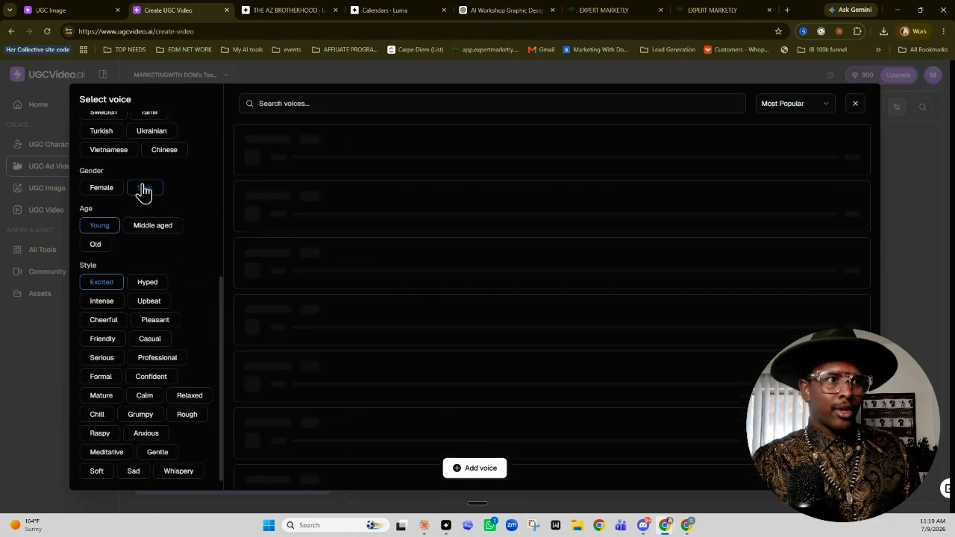
pyautogui.click(251, 159)
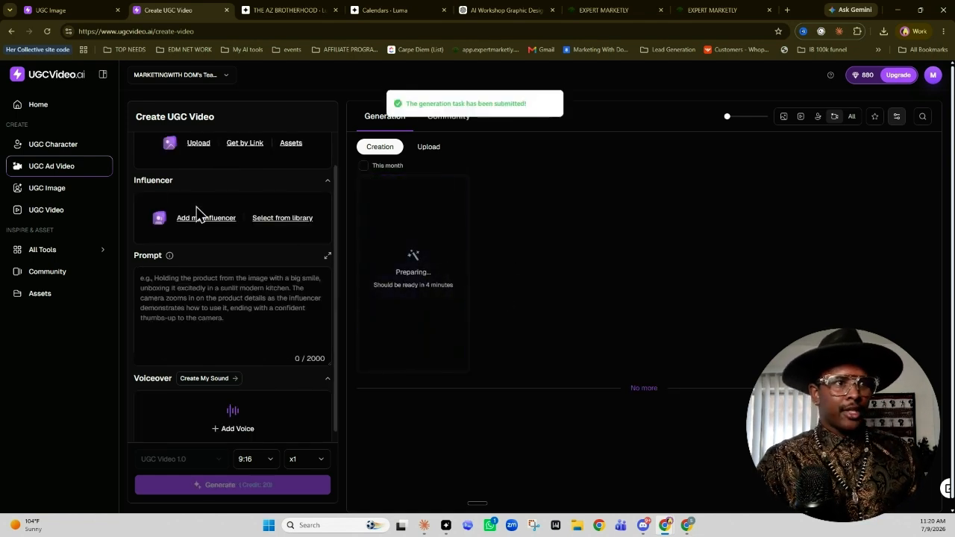
# Recreate the community character of the bearded man in a gray tank top and generate 2 variations
pyautogui.click(62, 150)
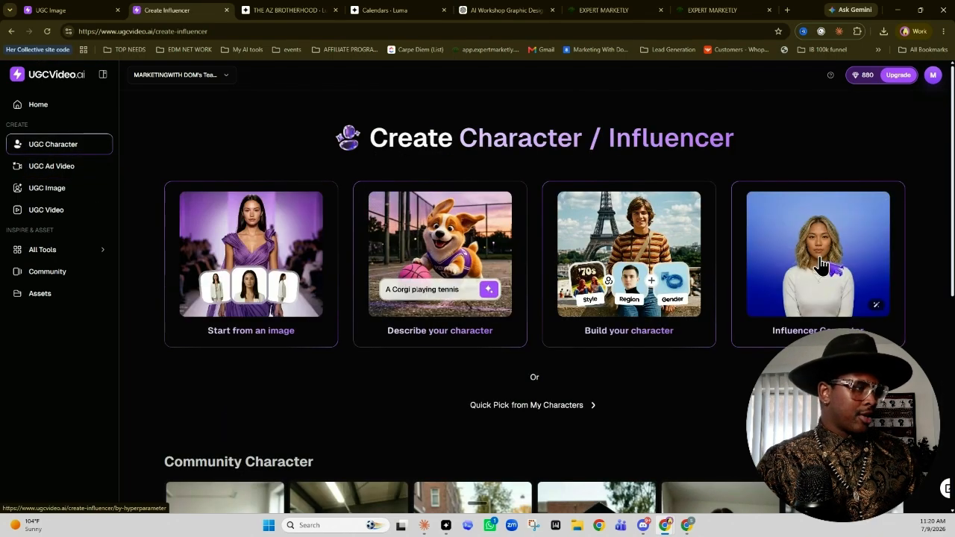
pyautogui.scroll(-5, 805, 269)
pyautogui.scroll(-6, 800, 276)
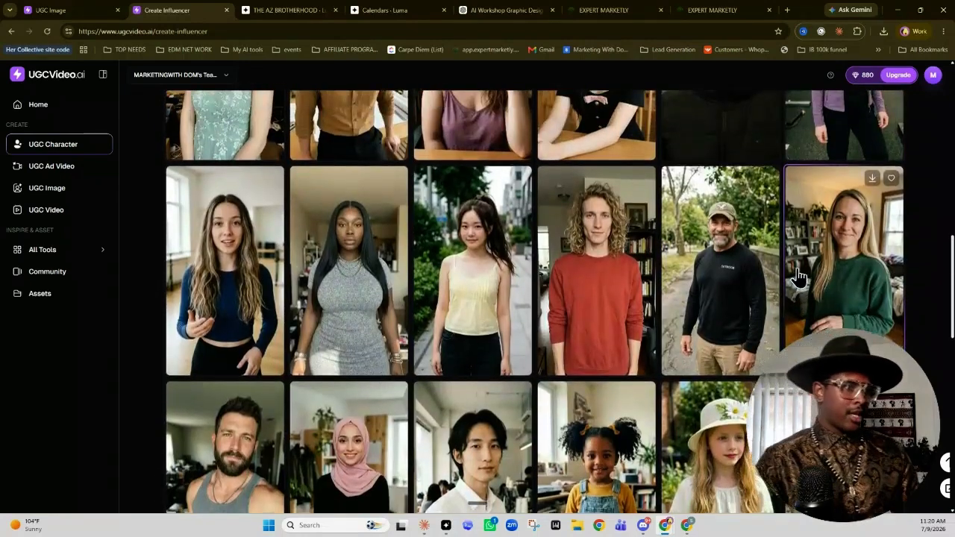
pyautogui.scroll(-2, 800, 276)
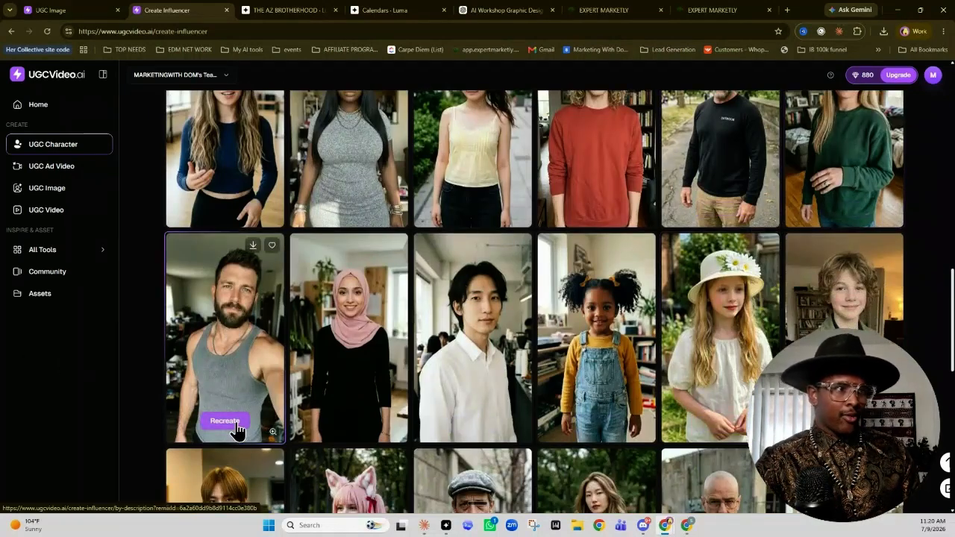
pyautogui.click(235, 423)
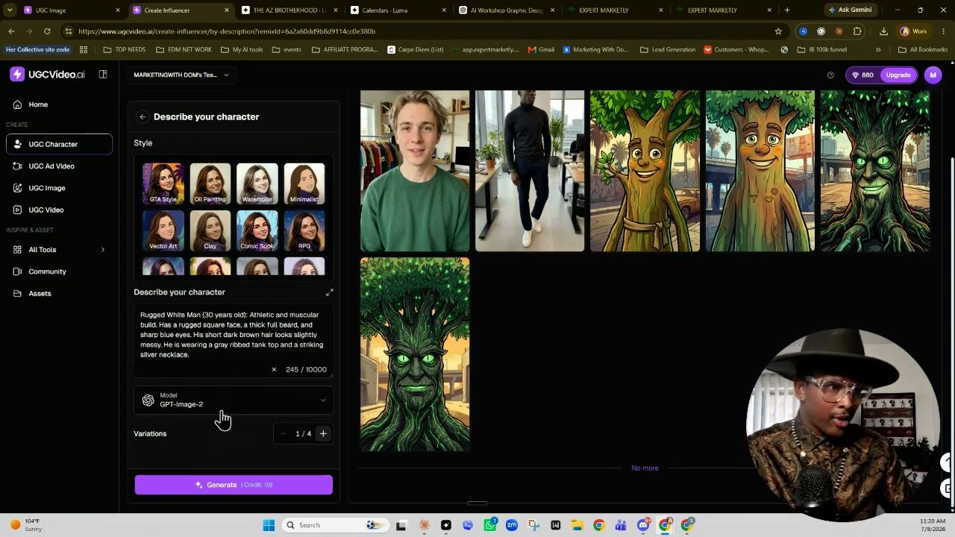
pyautogui.click(323, 433)
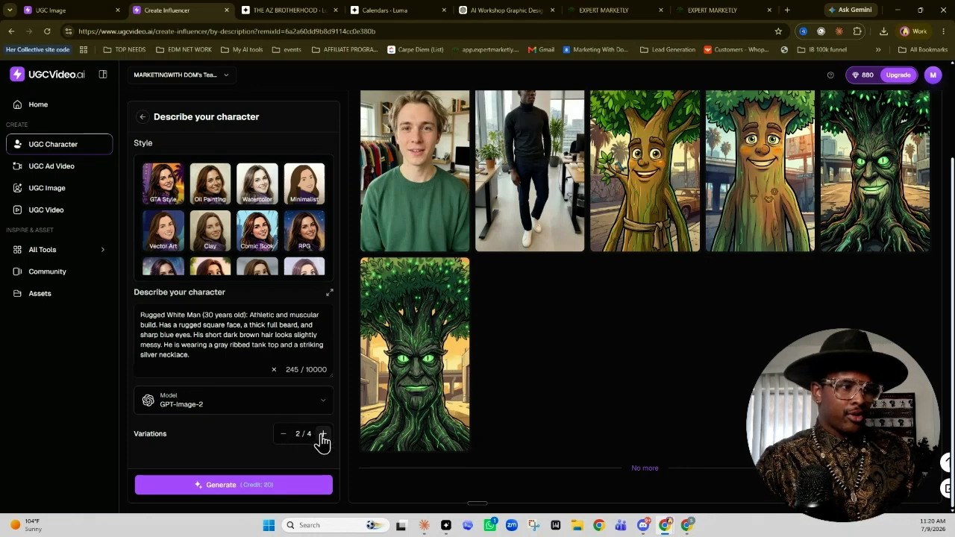
pyautogui.click(234, 485)
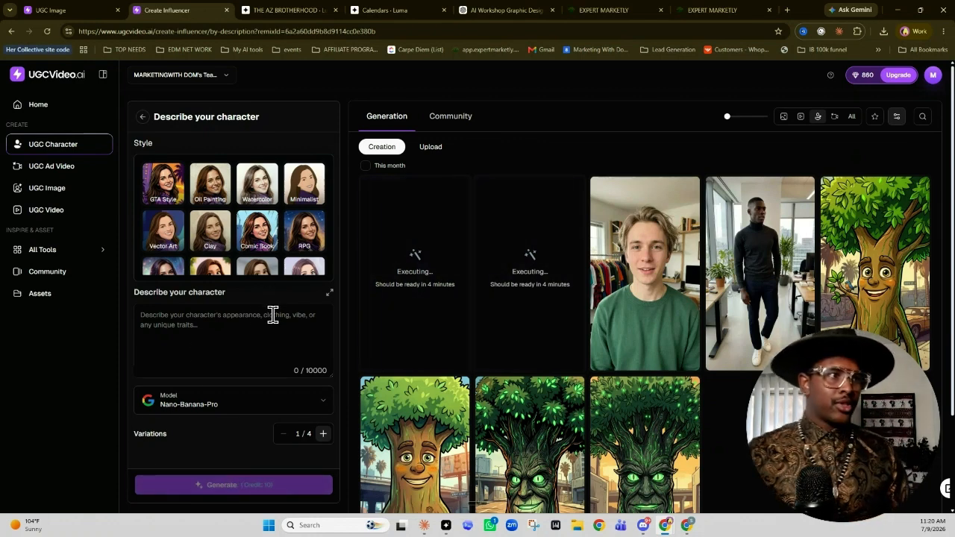
# Look through the available character styles, including the Photorealistic preview
pyautogui.scroll(-1, 289, 221)
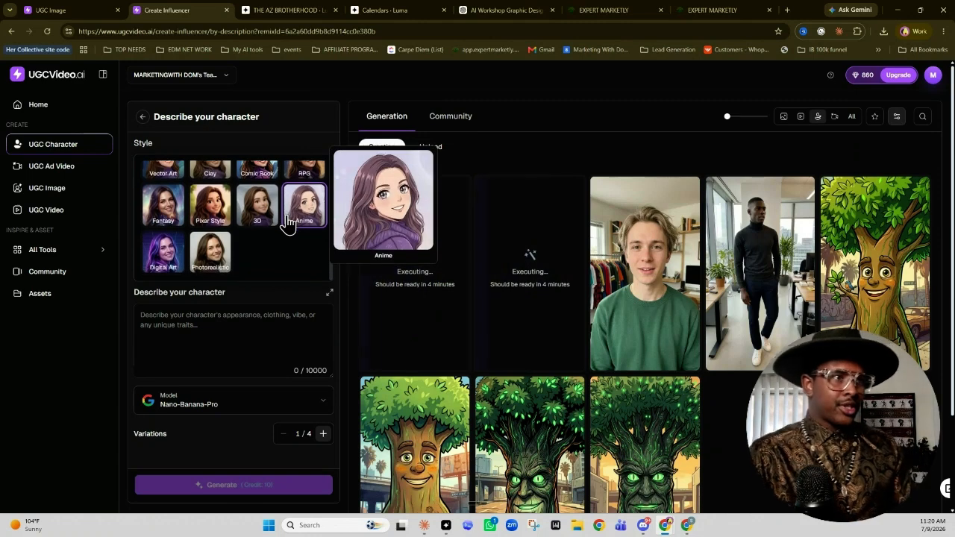
pyautogui.scroll(1, 290, 222)
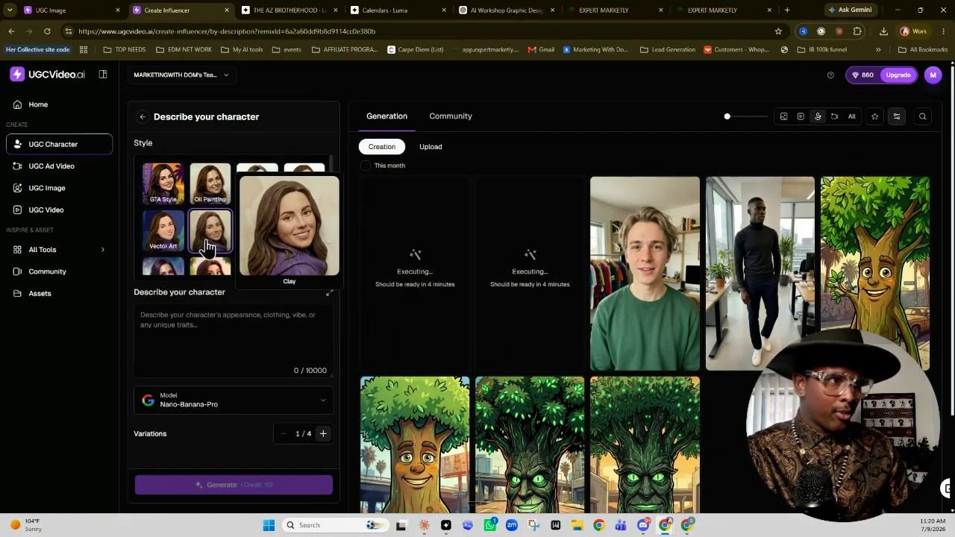
pyautogui.scroll(-1, 292, 181)
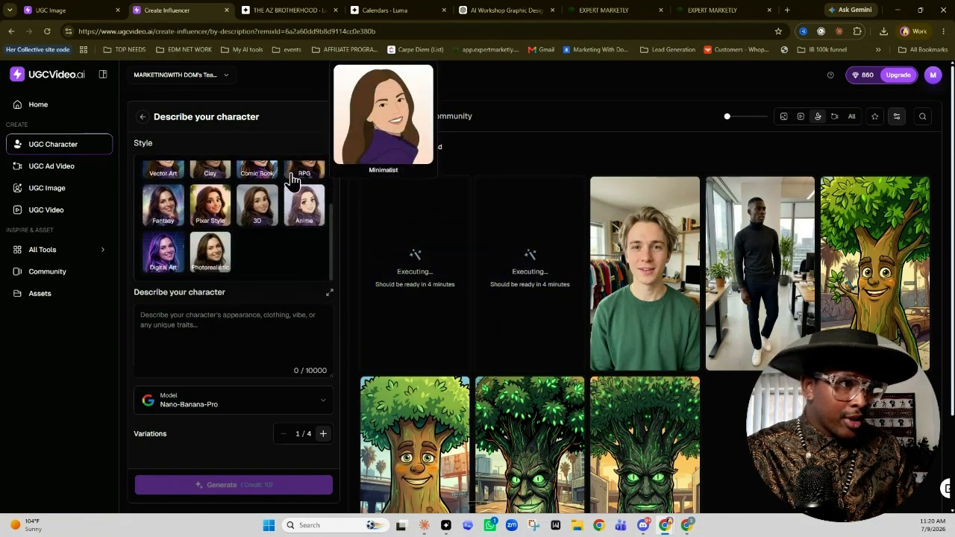
pyautogui.moveTo(222, 271)
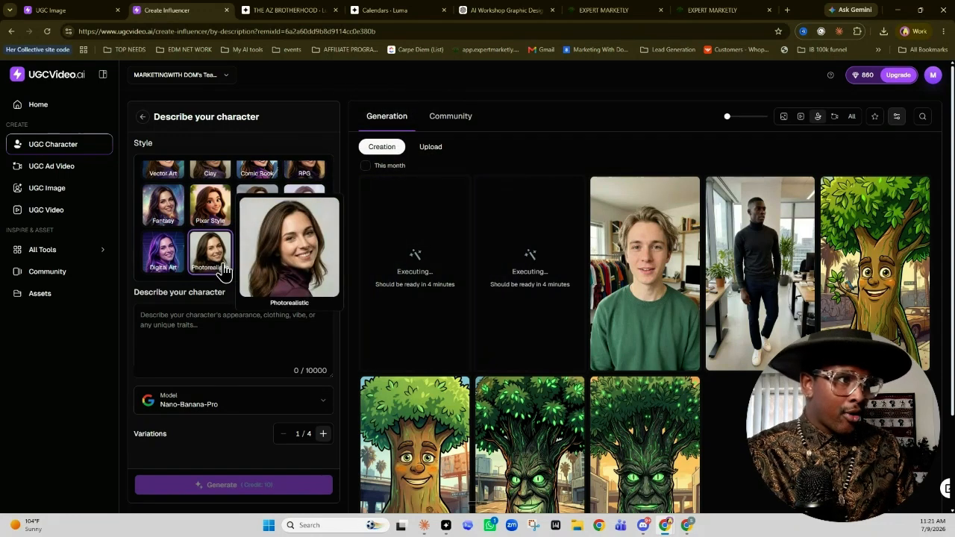
pyautogui.scroll(2, 222, 270)
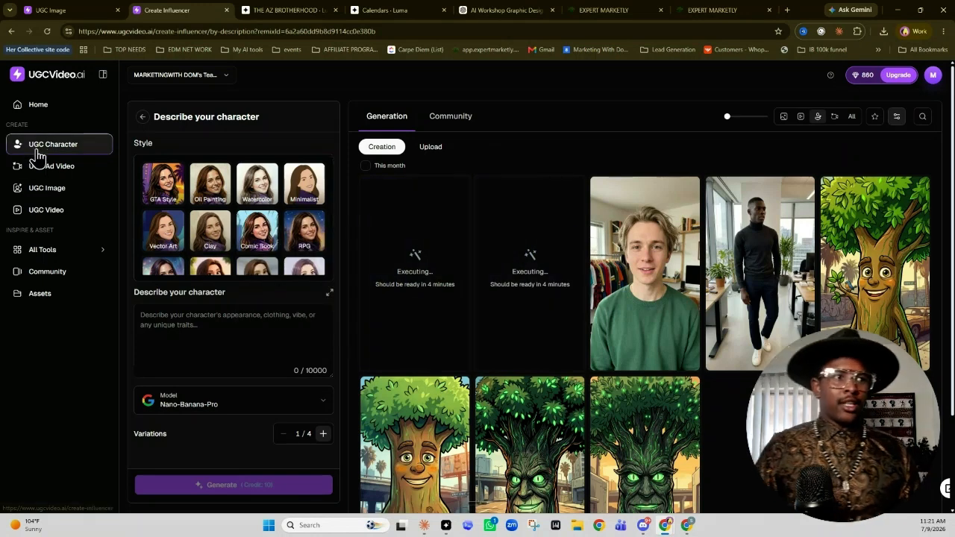
# Start a new UGC video and add the character of the bearded man in a dark tank top
pyautogui.click(43, 174)
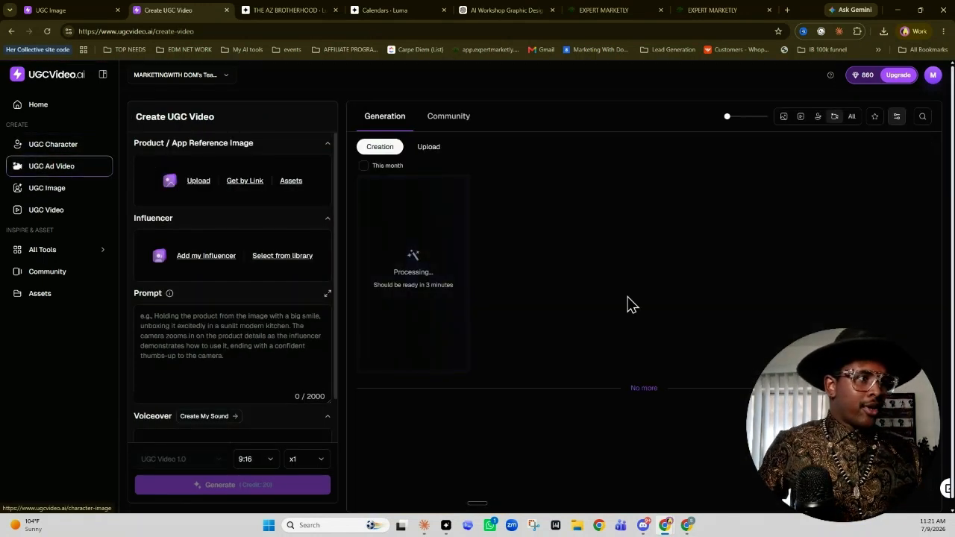
pyautogui.click(82, 210)
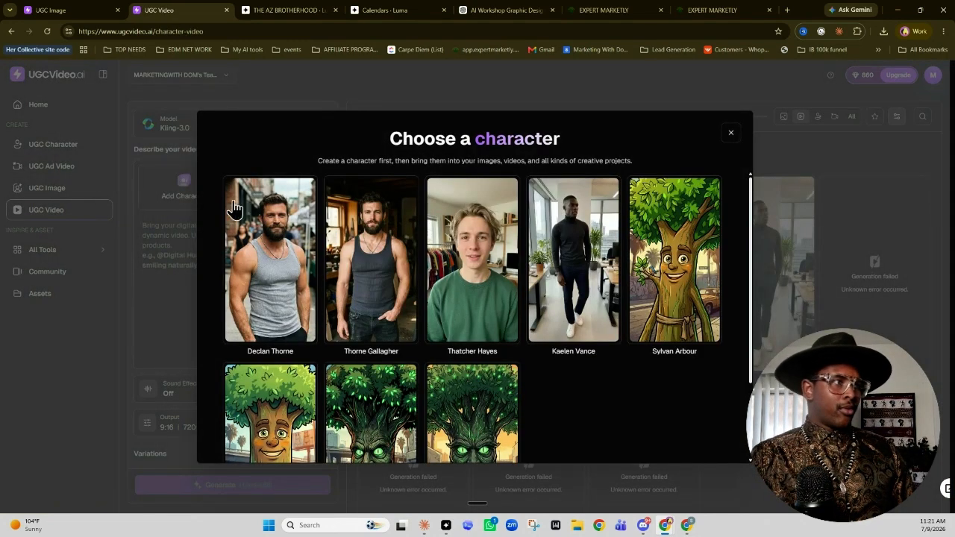
pyautogui.click(378, 234)
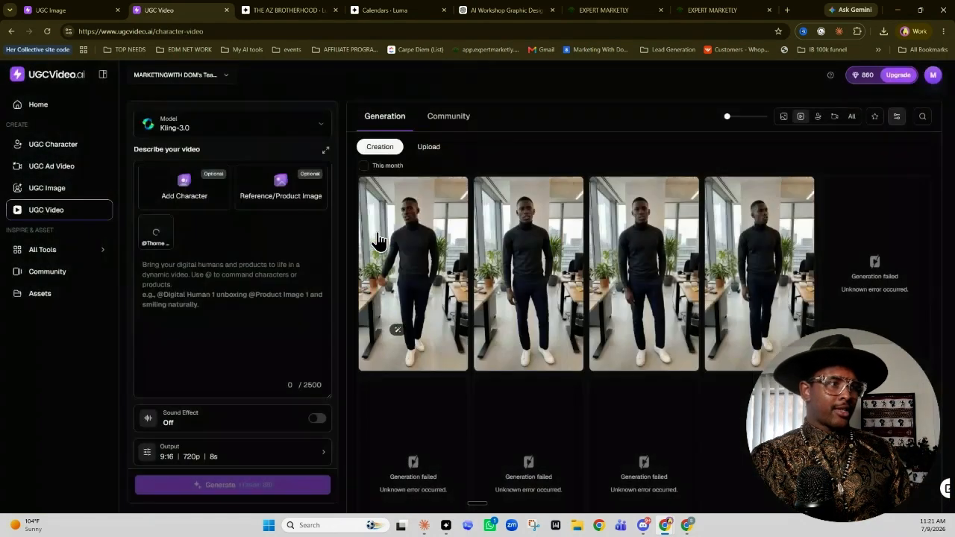
# Upload the product photo from a local file and save it as the video's reference image
pyautogui.moveTo(278, 213)
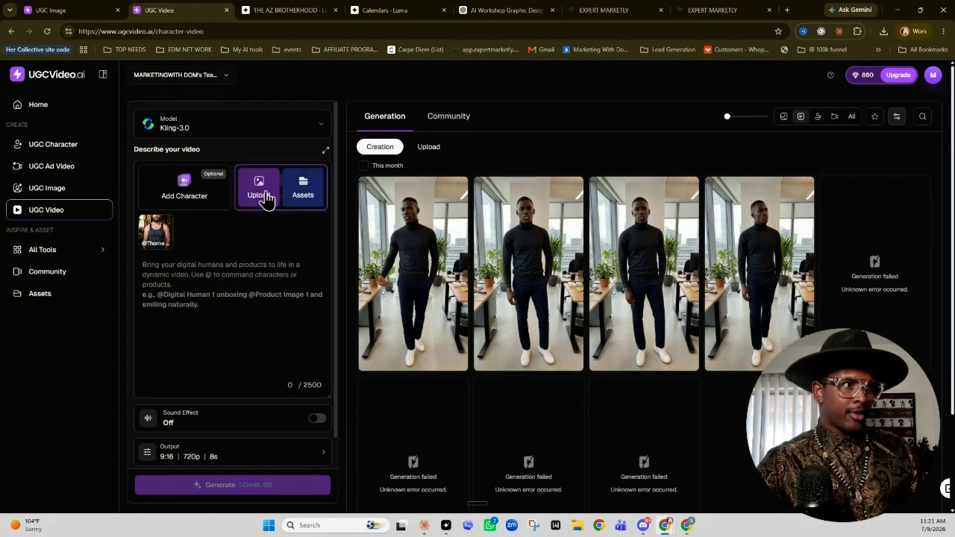
pyautogui.click(267, 198)
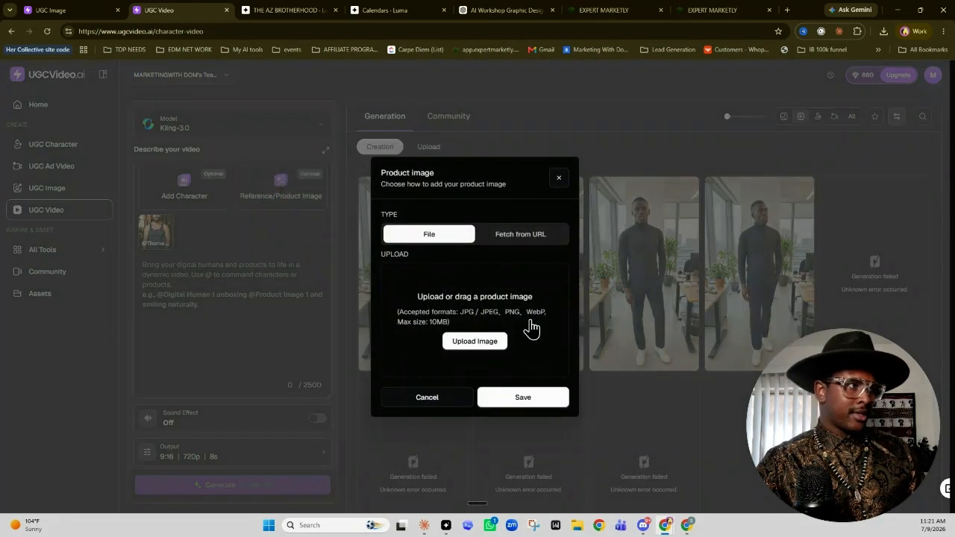
pyautogui.click(479, 342)
pyautogui.doubleClick(231, 110)
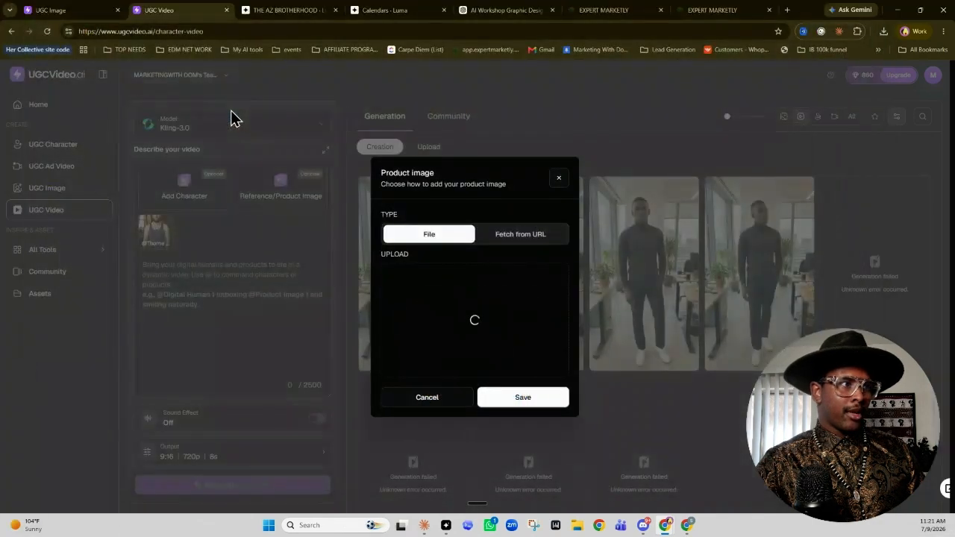
pyautogui.click(523, 397)
# Turn on the sound effect and set the number of variations to 2
pyautogui.scroll(-1, 296, 390)
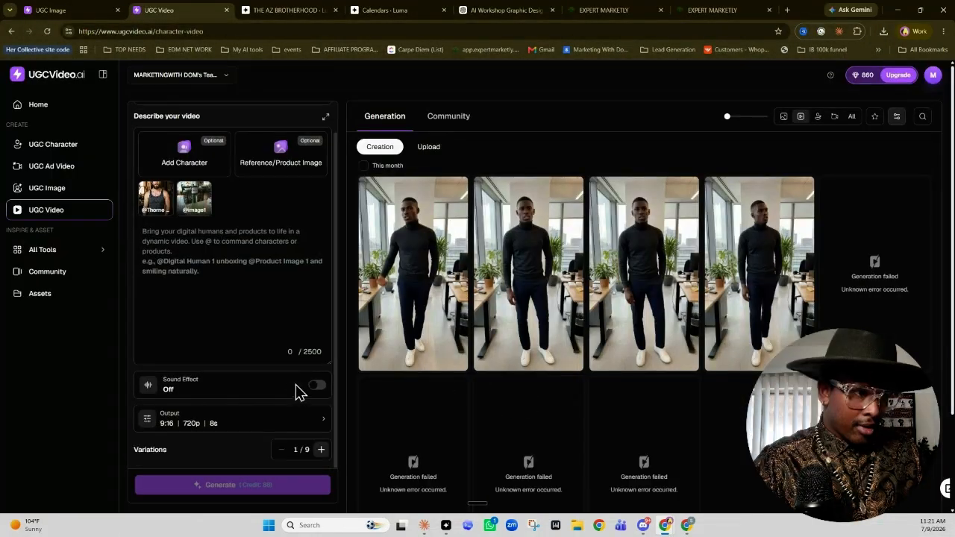
pyautogui.click(315, 388)
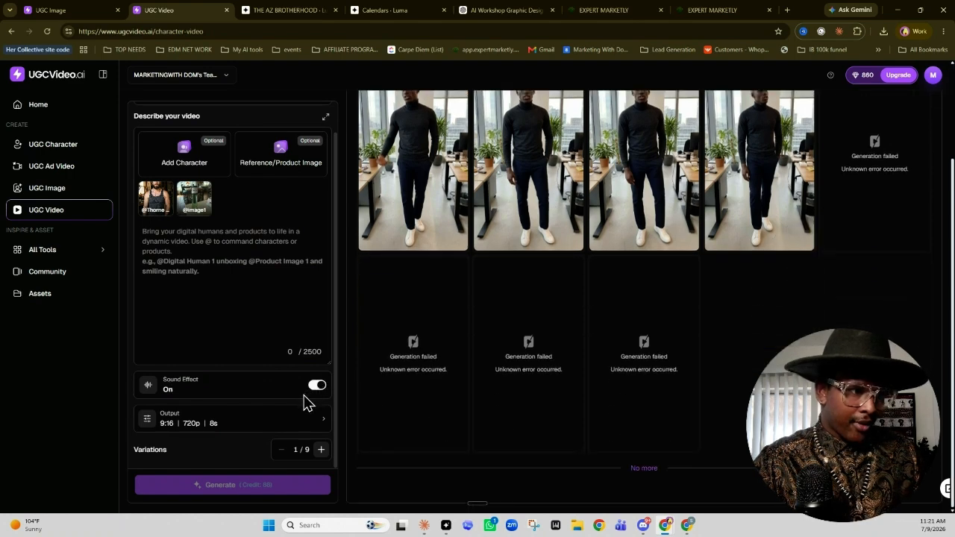
pyautogui.click(321, 449)
# Describe a realistic unboxing with the product rolled on neck, wrist and clothes, set the duration to 15s and generate the videos
pyautogui.scroll(1, 242, 228)
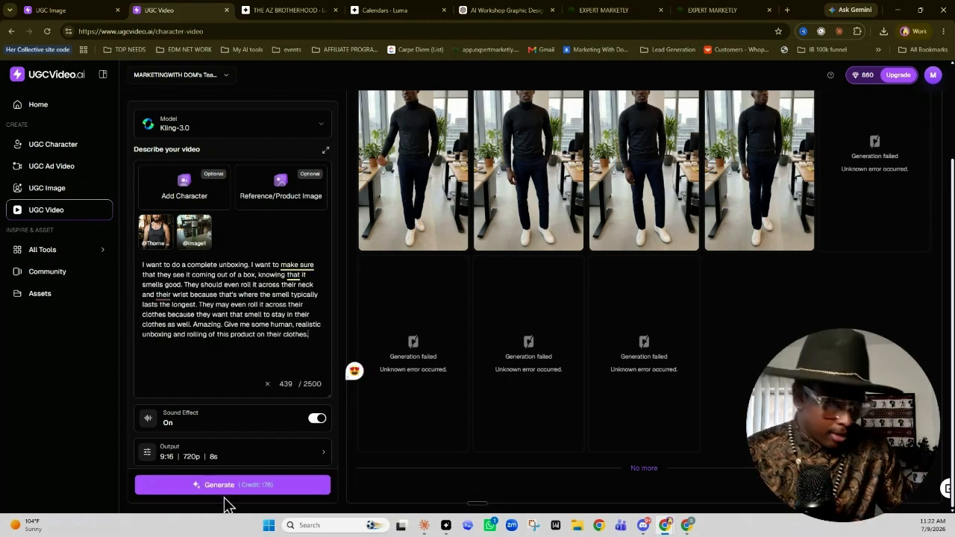
pyautogui.click(246, 461)
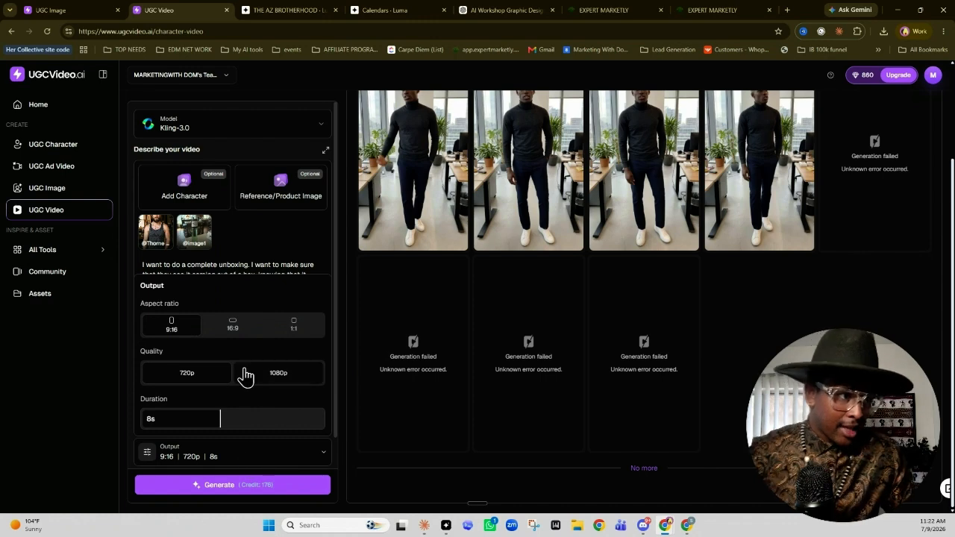
pyautogui.moveTo(261, 420); pyautogui.dragTo(305, 435)
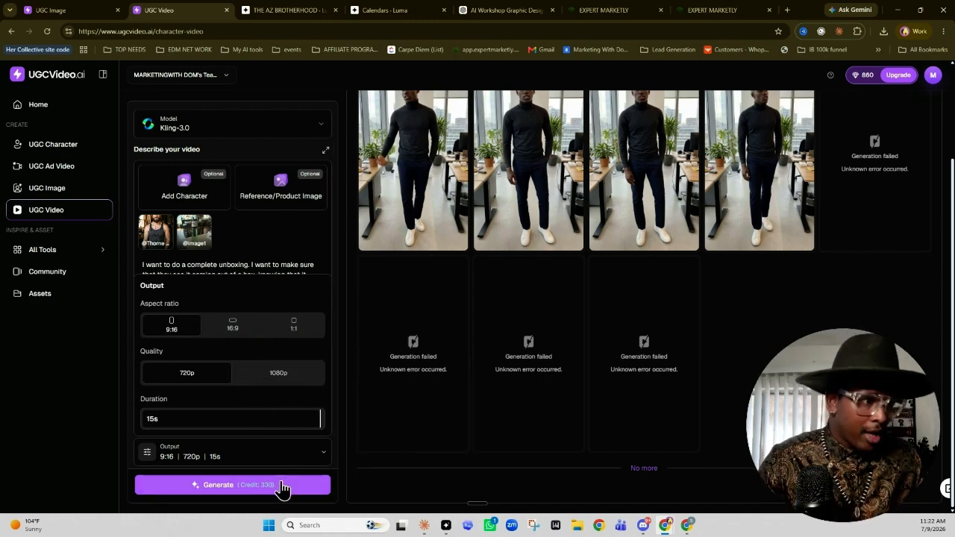
pyautogui.click(281, 485)
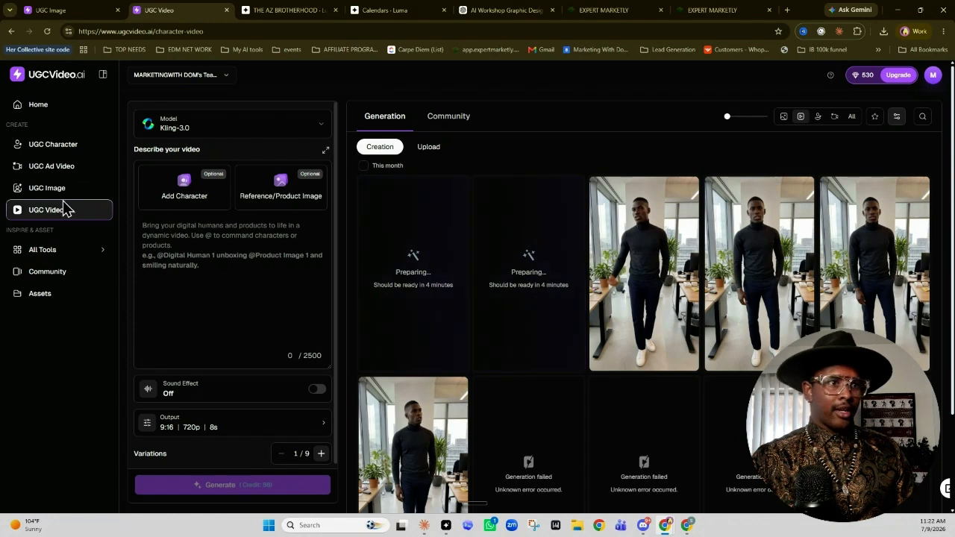
# Find the community character of the long-haired woman in the gray knit dress and use her as influencer for a new ad video
pyautogui.click(52, 176)
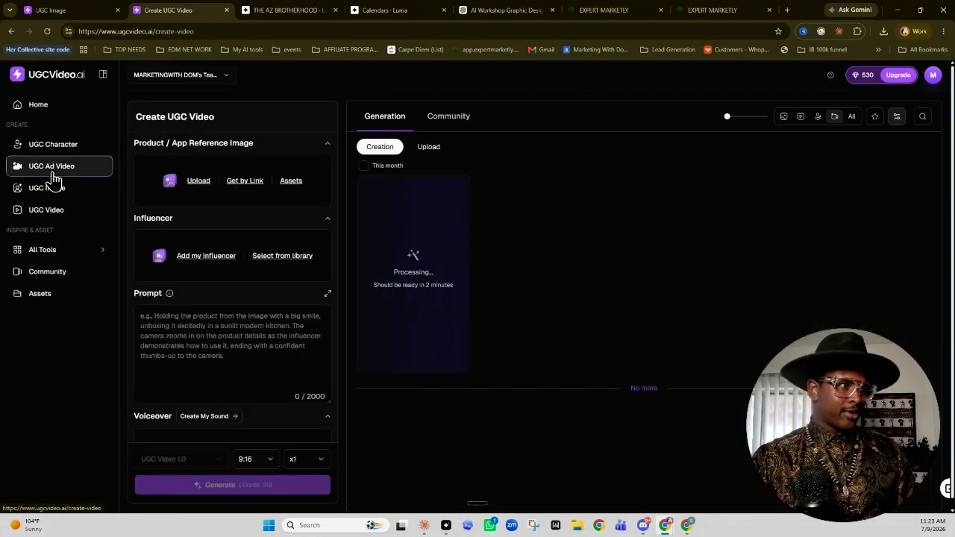
pyautogui.click(52, 149)
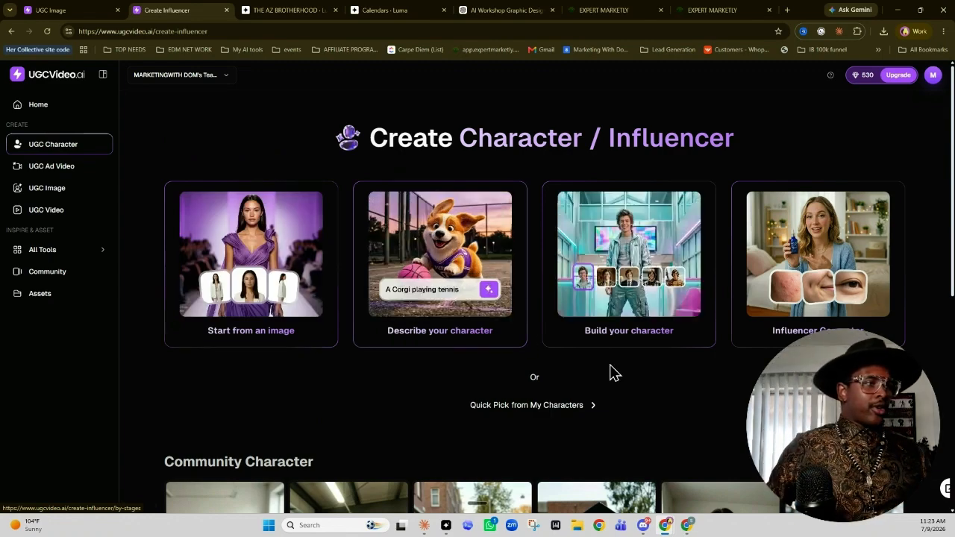
pyautogui.scroll(-2, 597, 377)
pyautogui.scroll(-10, 591, 384)
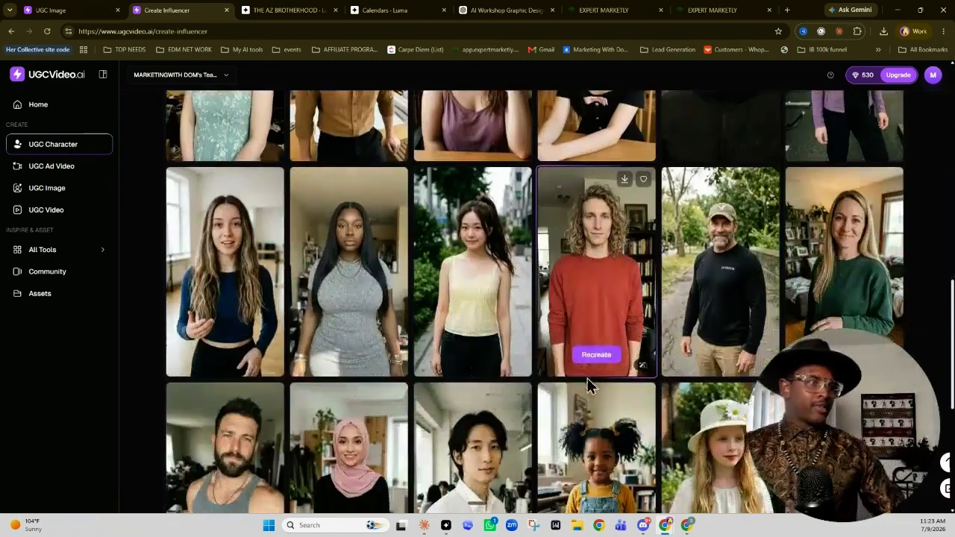
pyautogui.scroll(-1, 584, 382)
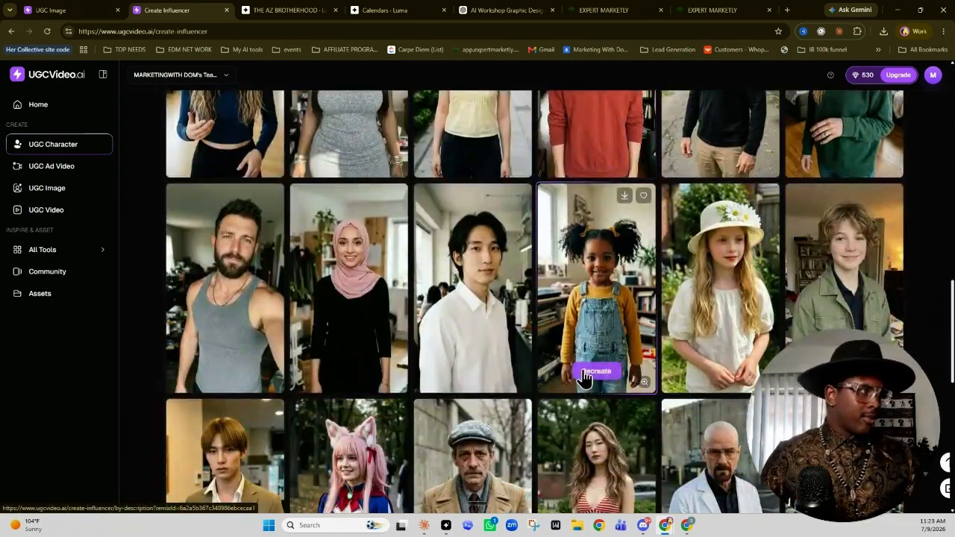
pyautogui.scroll(-5, 560, 332)
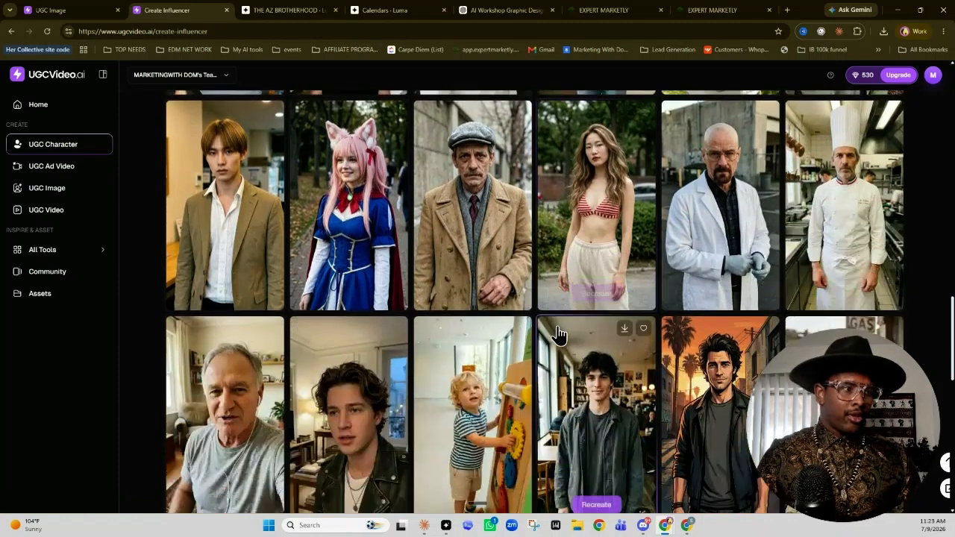
pyautogui.scroll(6, 559, 336)
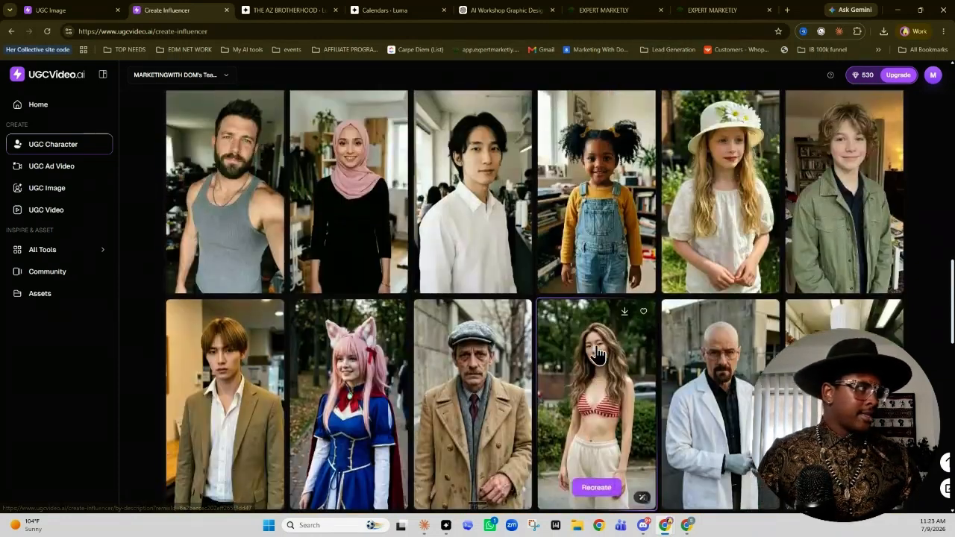
pyautogui.scroll(3, 595, 354)
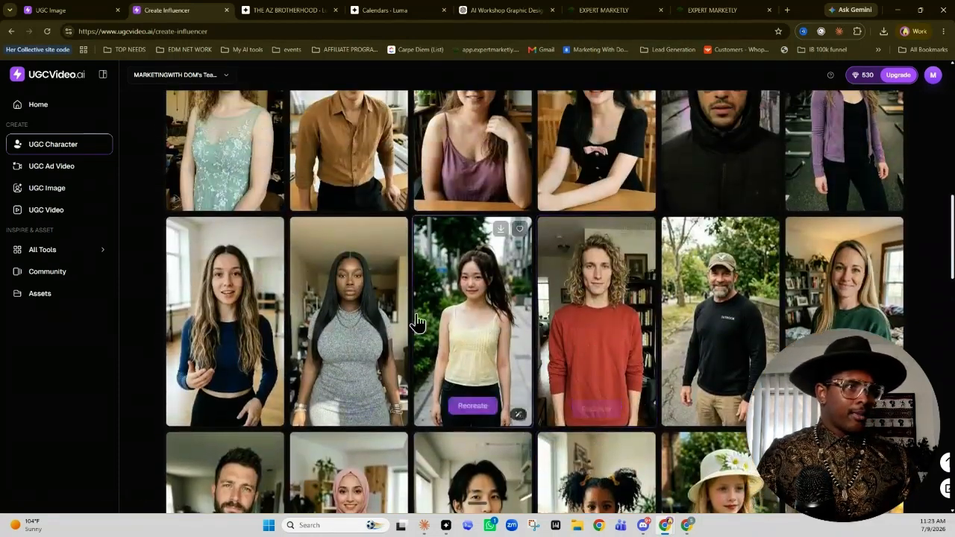
pyautogui.click(349, 297)
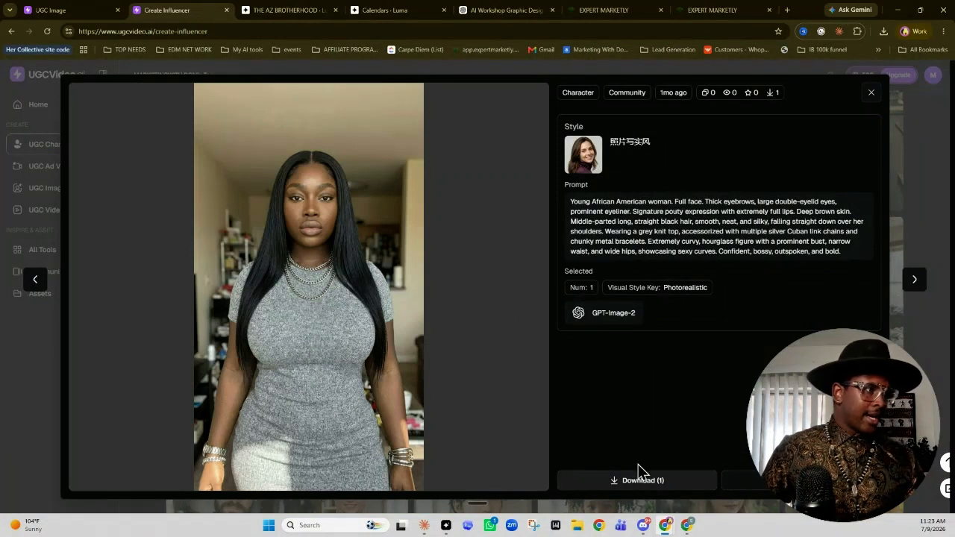
pyautogui.click(776, 480)
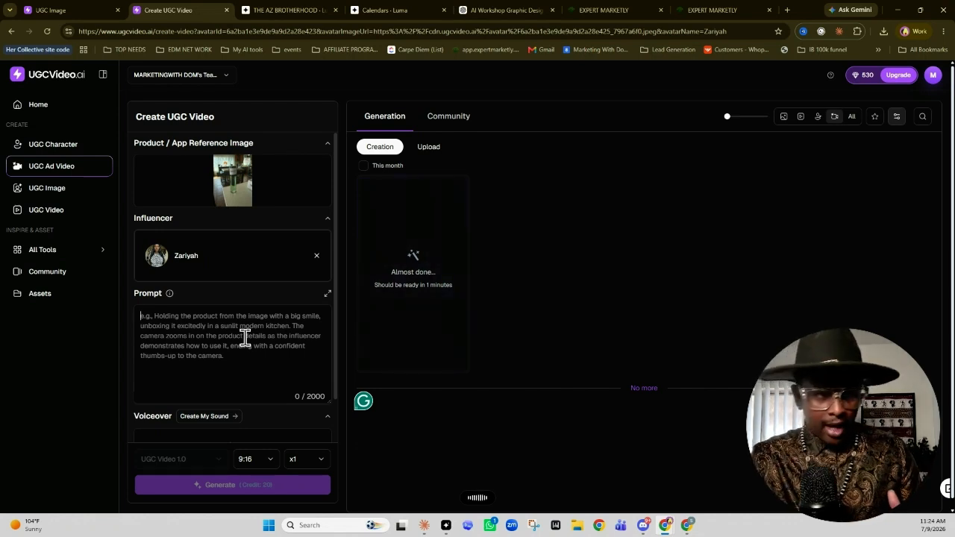
# Fill the ad prompt with a joking script about holding a product that lasts a lifetime and stays on the neck
pyautogui.click(244, 337)
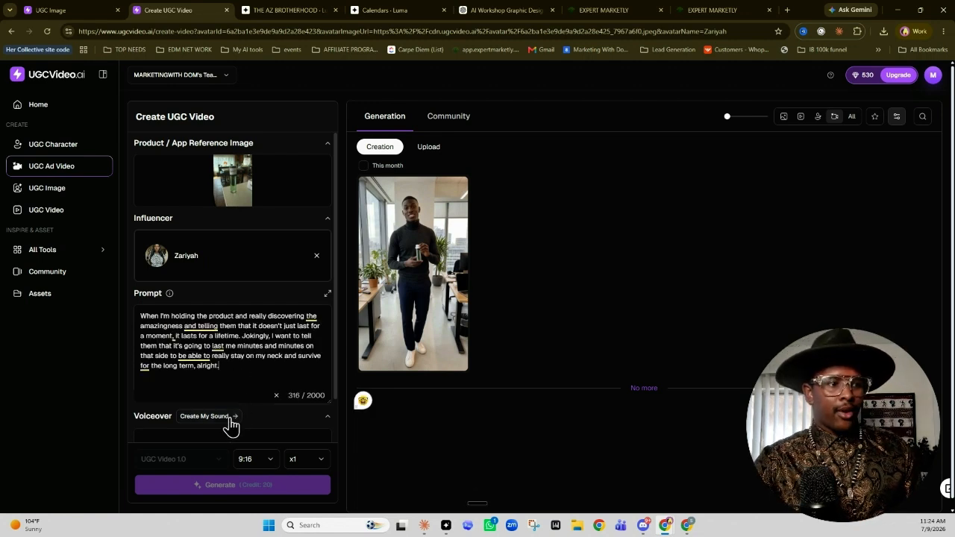
# Filter the voices to English, Female, Middle aged and Excited, and add the "Authentic Latino-English for Comedic Commercials" voice as voiceover
pyautogui.scroll(-1, 230, 424)
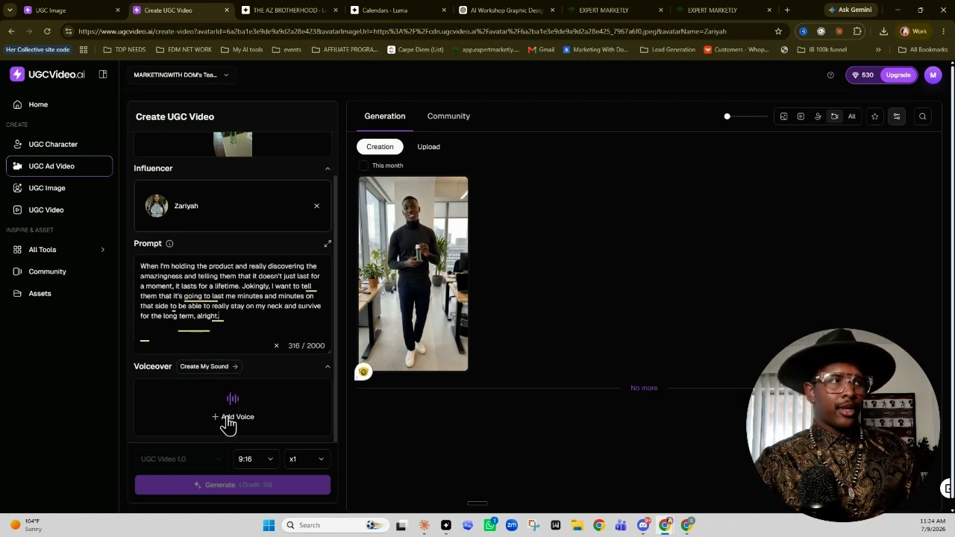
pyautogui.click(229, 420)
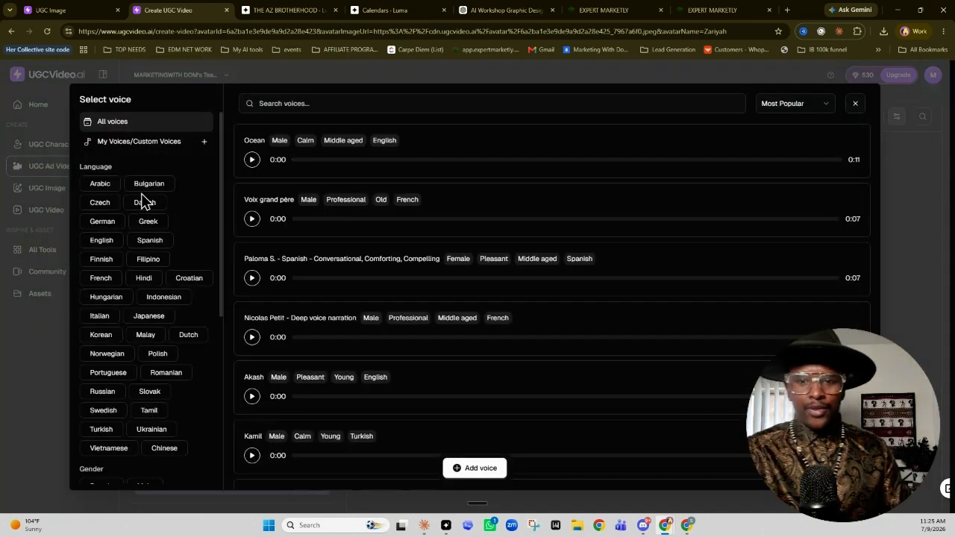
pyautogui.click(104, 240)
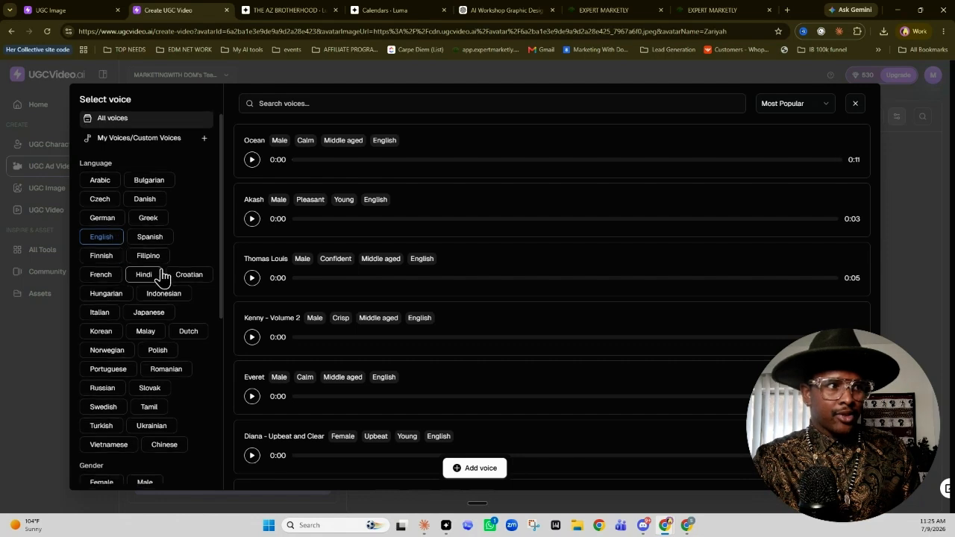
pyautogui.scroll(-4, 162, 276)
pyautogui.click(99, 190)
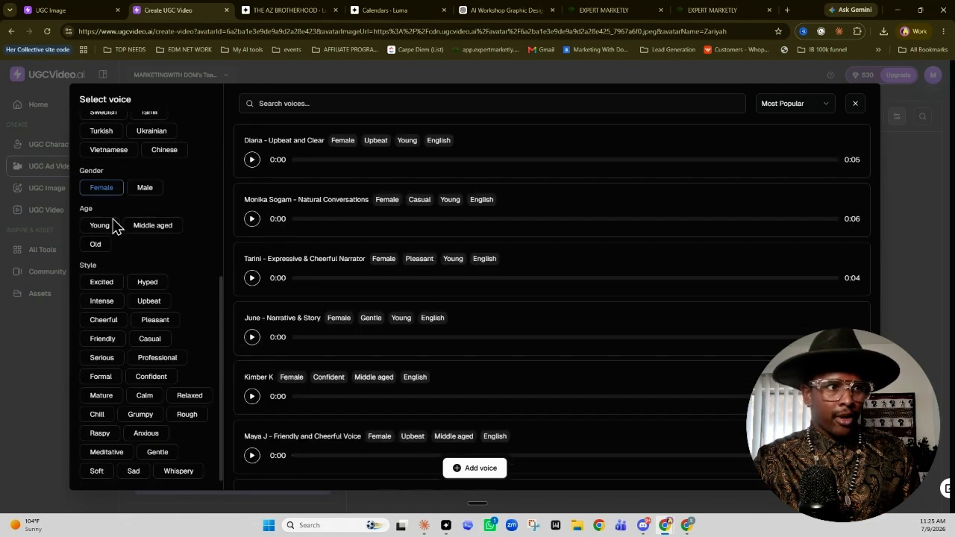
pyautogui.click(146, 228)
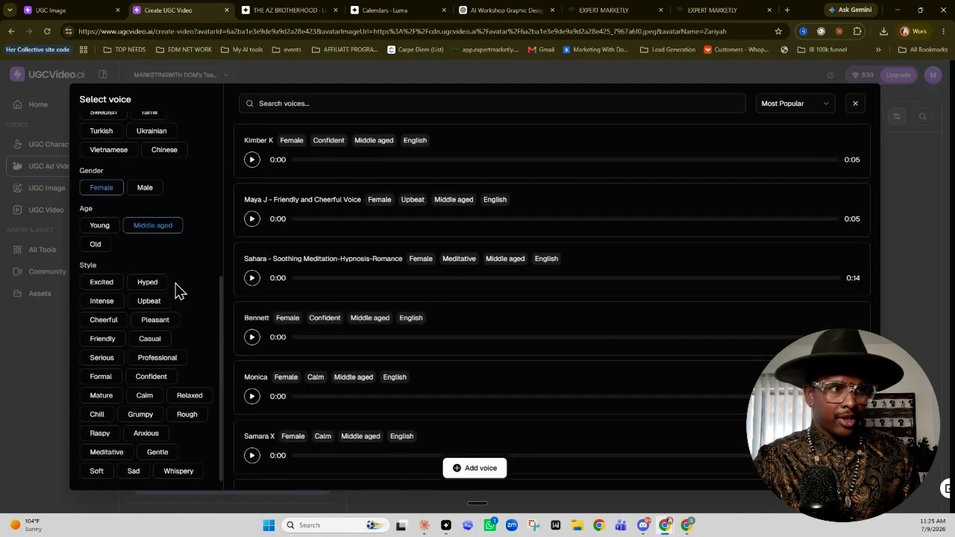
pyautogui.click(107, 285)
pyautogui.click(251, 161)
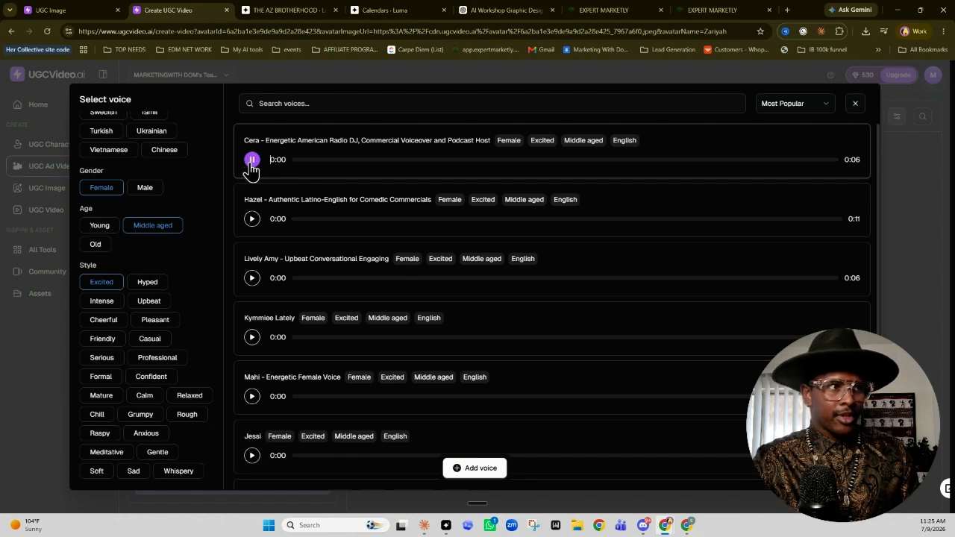
pyautogui.click(251, 218)
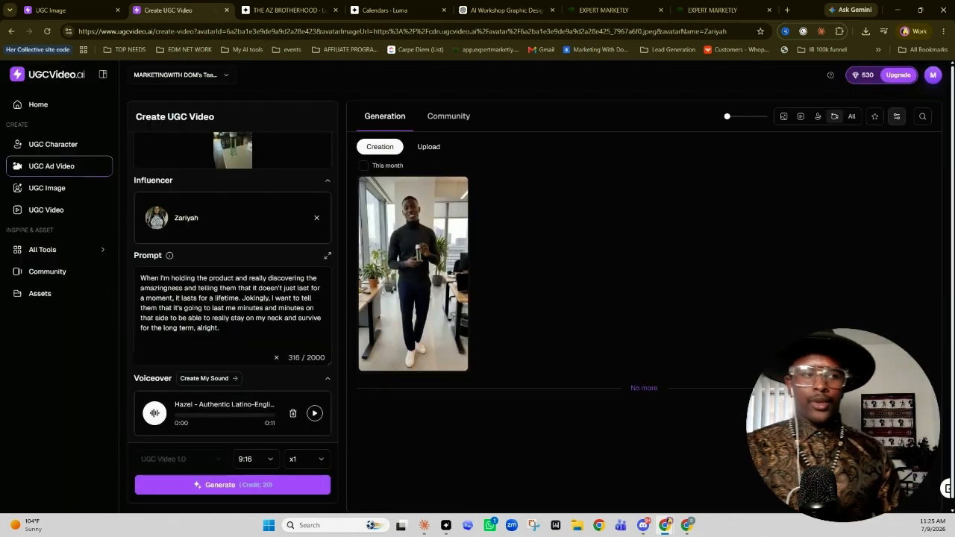
# Generate the 9:16 ad video and preview the finished ad of the man in the black turtleneck
pyautogui.moveTo(426, 256)
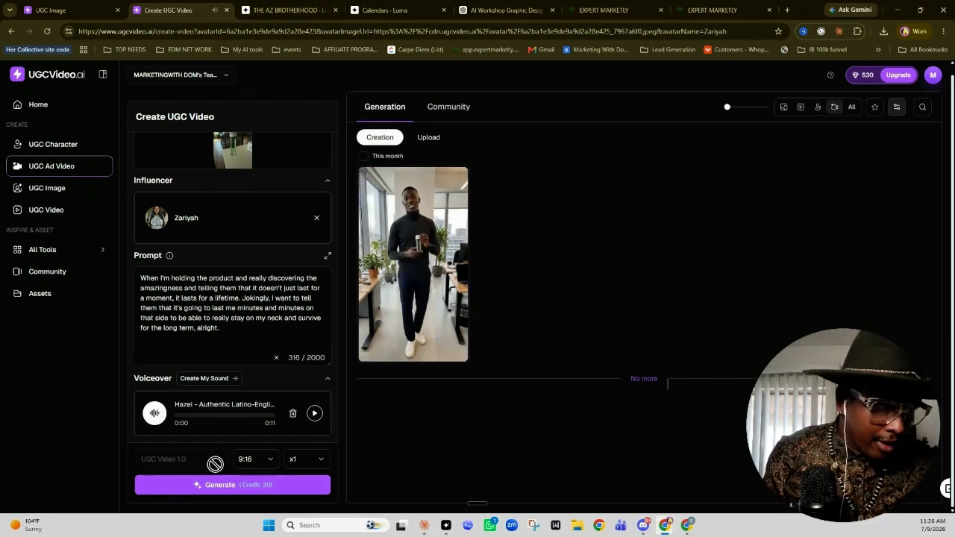
pyautogui.click(217, 489)
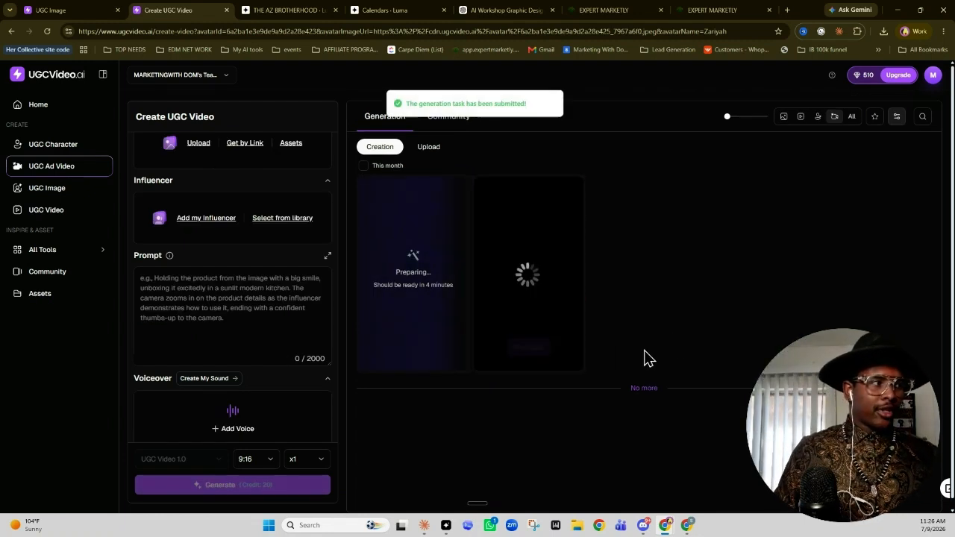
pyautogui.moveTo(543, 252)
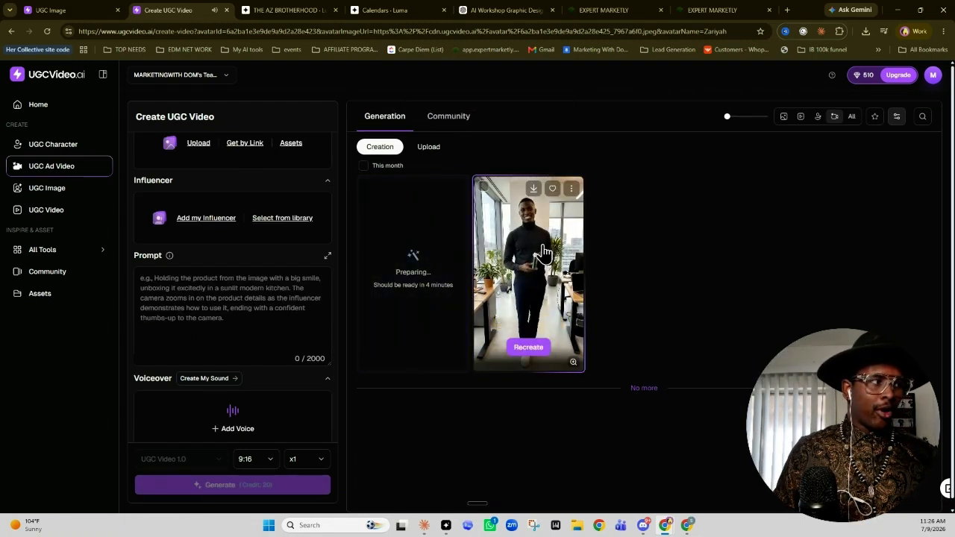